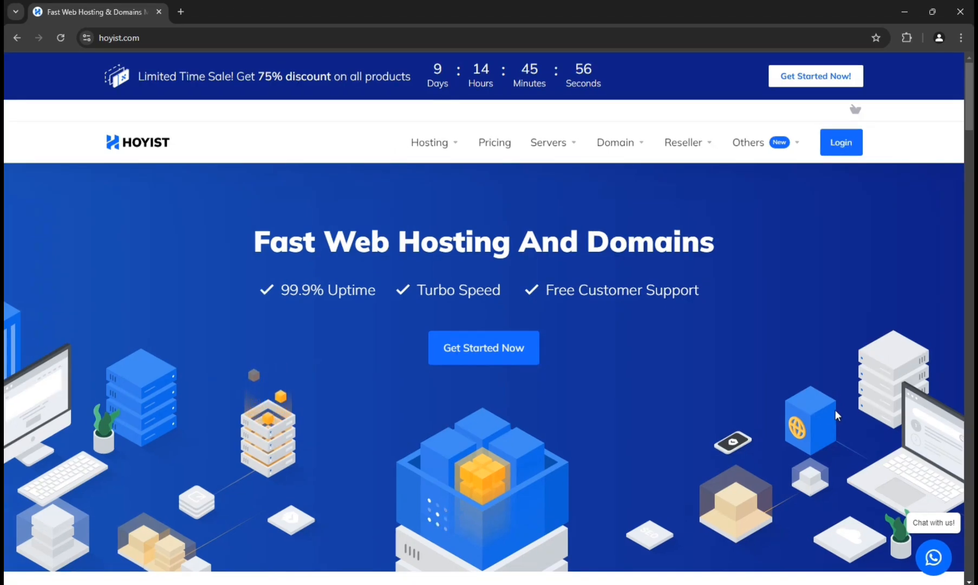
# - Open the Reseller Hosting page and examine the features and their explanations listed for the Reseller Startup plan
pyautogui.click(685, 195)
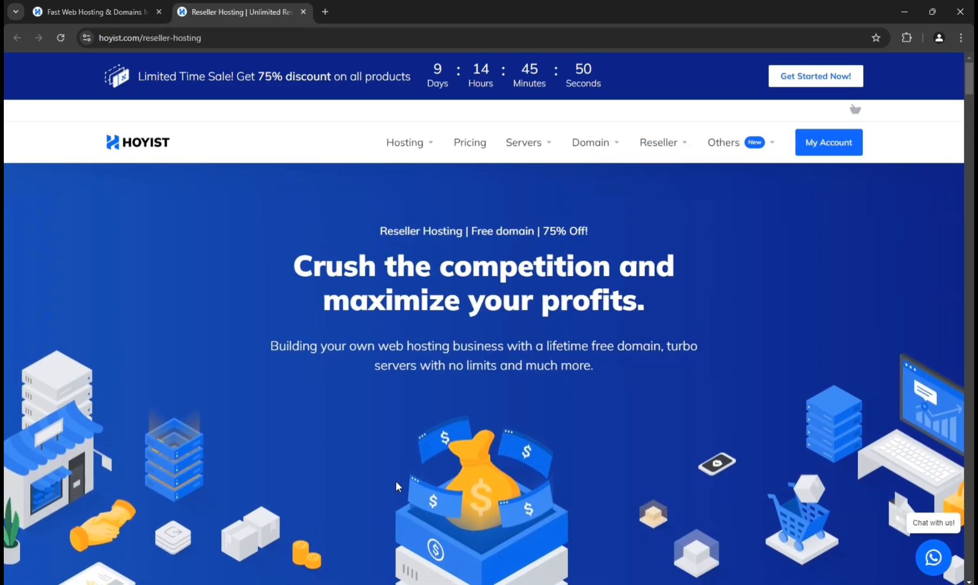
pyautogui.scroll(-10, 396, 480)
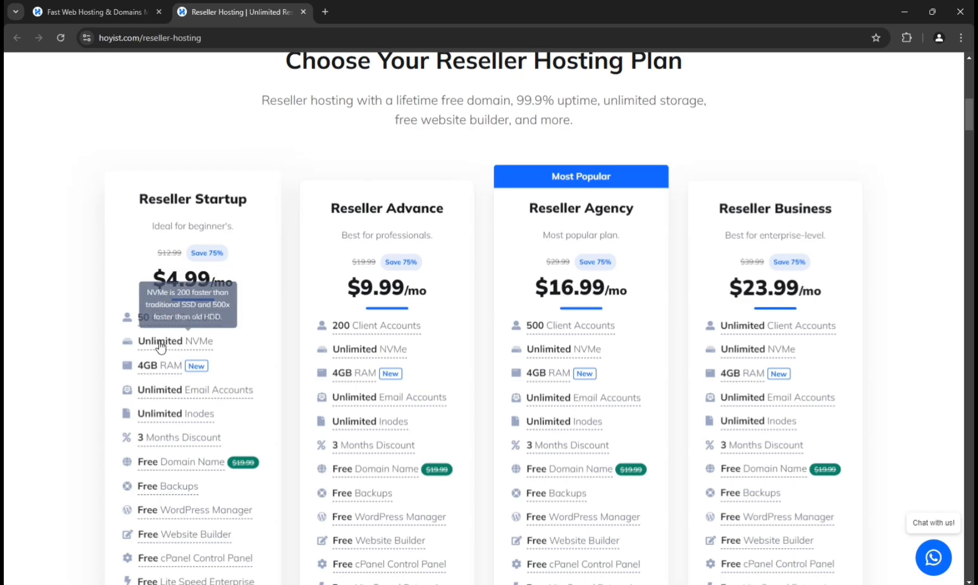
pyautogui.moveTo(167, 371)
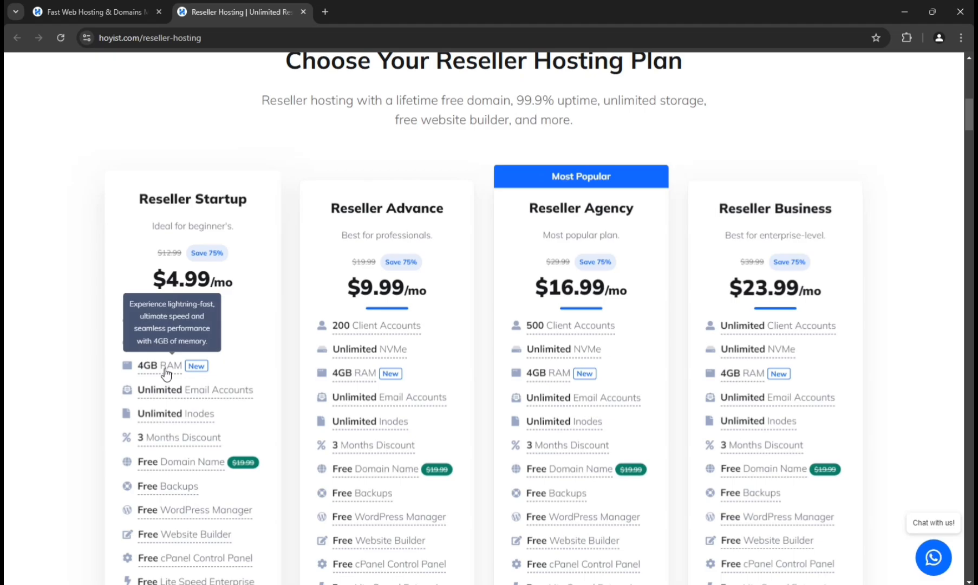
pyautogui.scroll(-1, 238, 379)
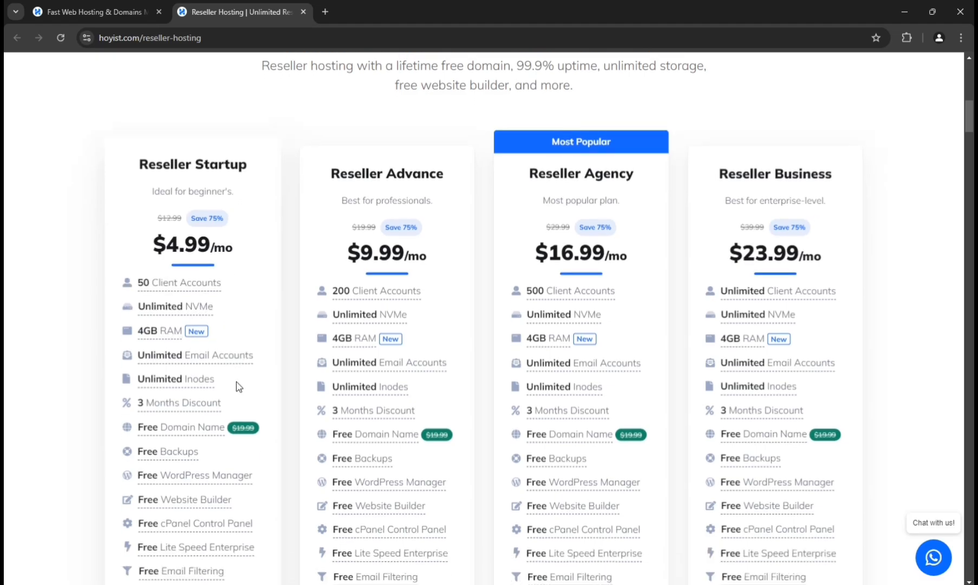
pyautogui.moveTo(199, 384)
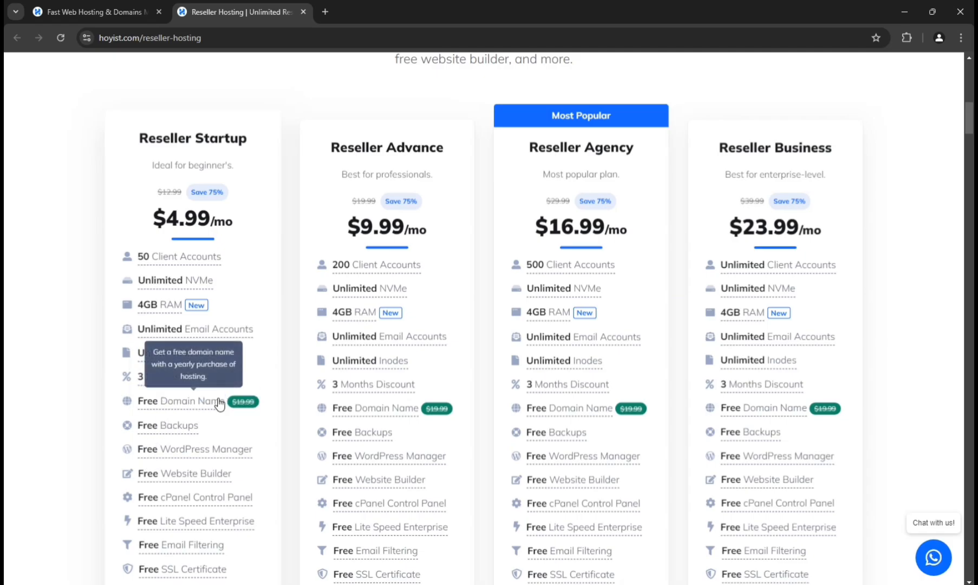
pyautogui.scroll(-1, 219, 404)
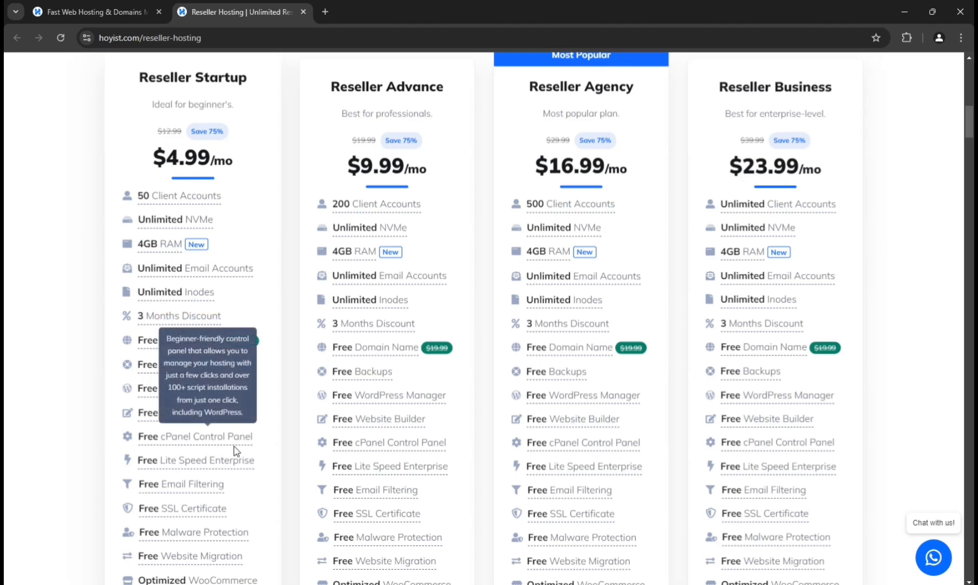
pyautogui.moveTo(202, 461)
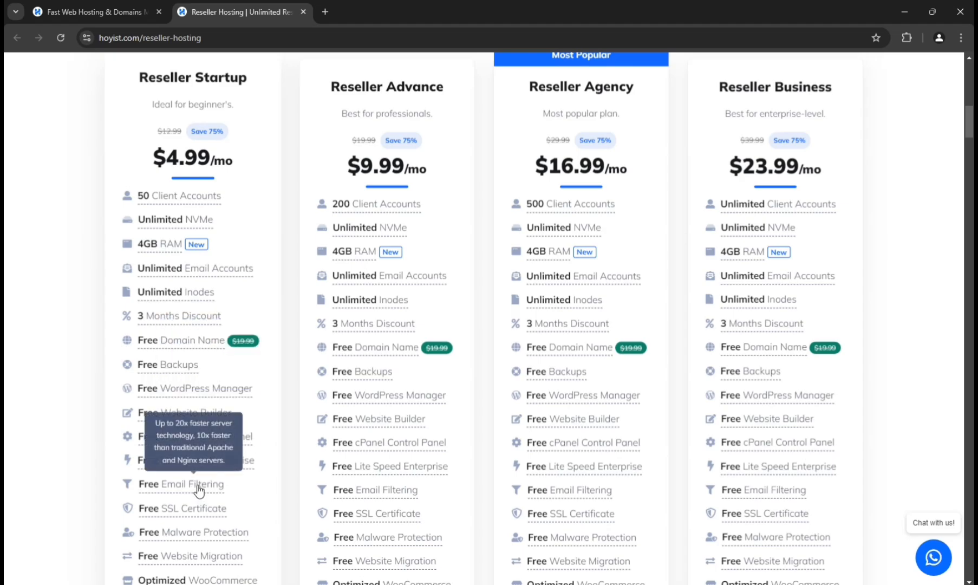
pyautogui.scroll(-1, 214, 507)
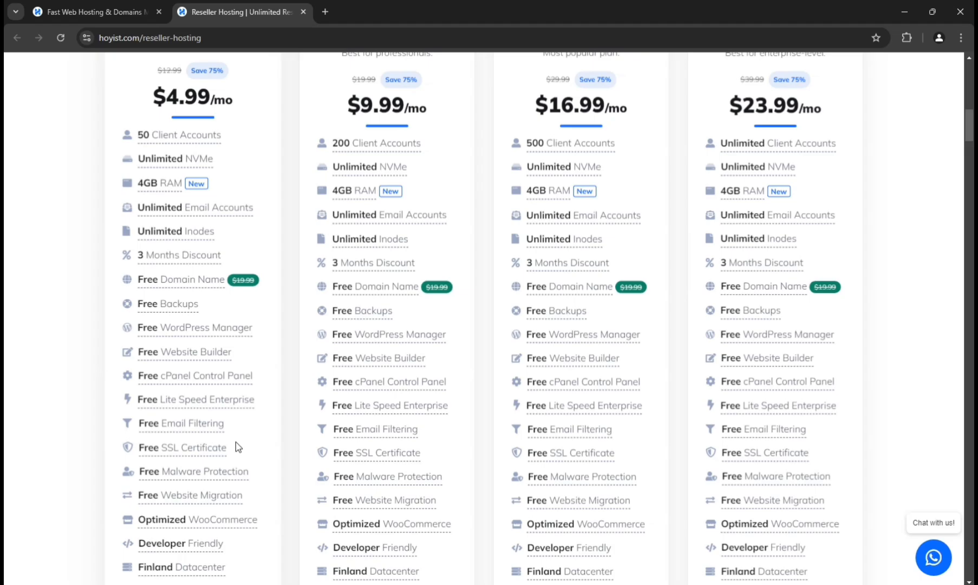
pyautogui.scroll(-1, 235, 442)
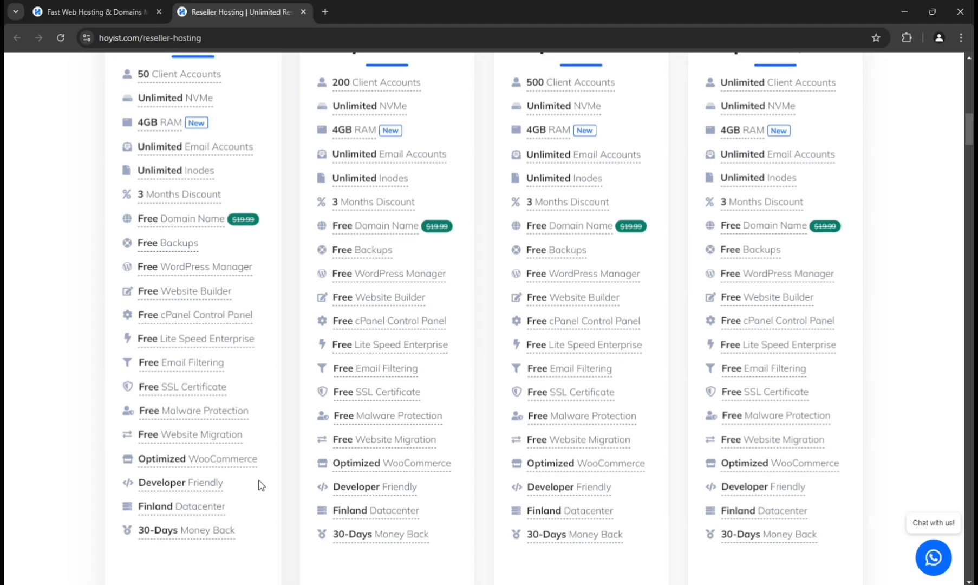
pyautogui.moveTo(158, 488)
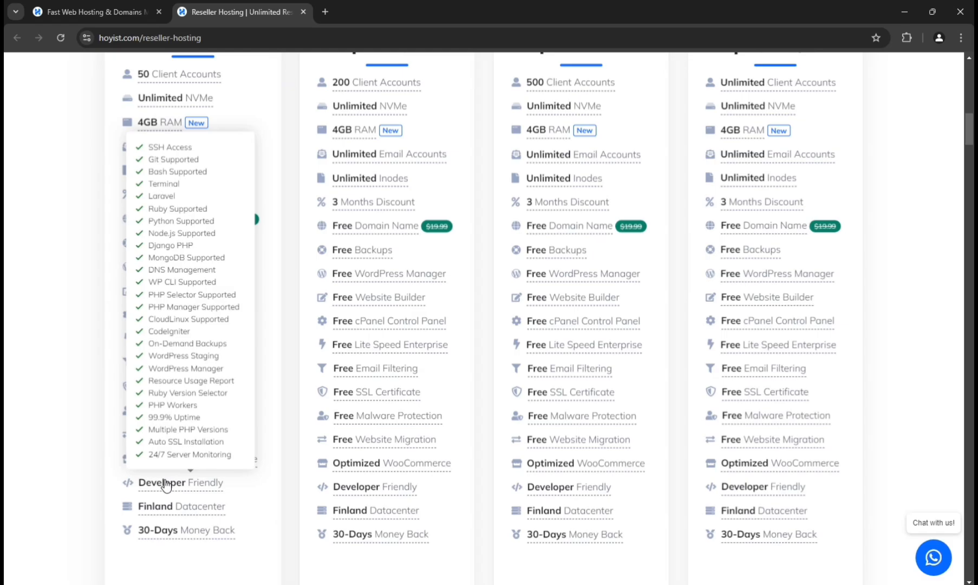
# - Browse the rest of the Reseller Hosting page, including the footer and the WHMCS, cPanel and WHM sections, and return to the plans
pyautogui.moveTo(970, 129); pyautogui.dragTo(967, 577)
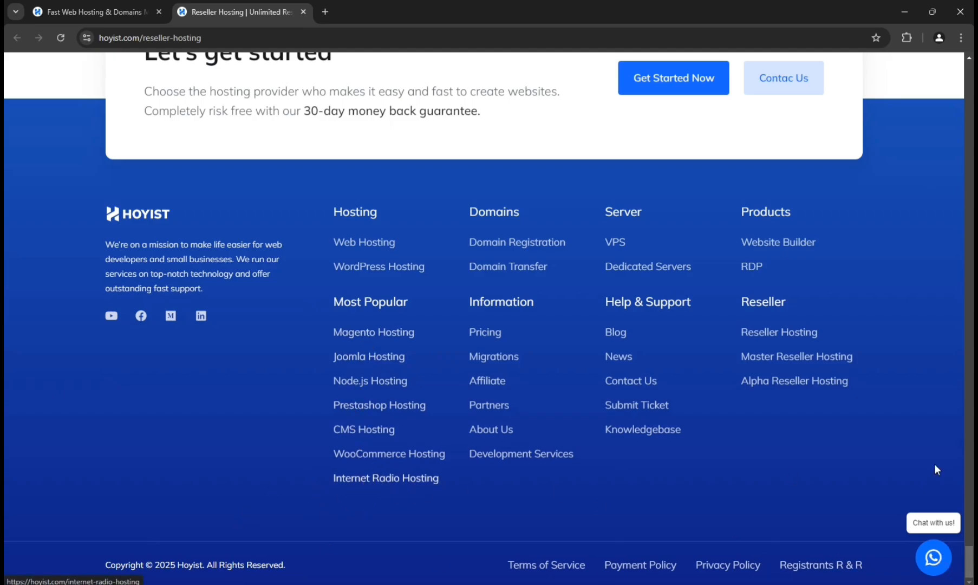
pyautogui.scroll(1, 972, 554)
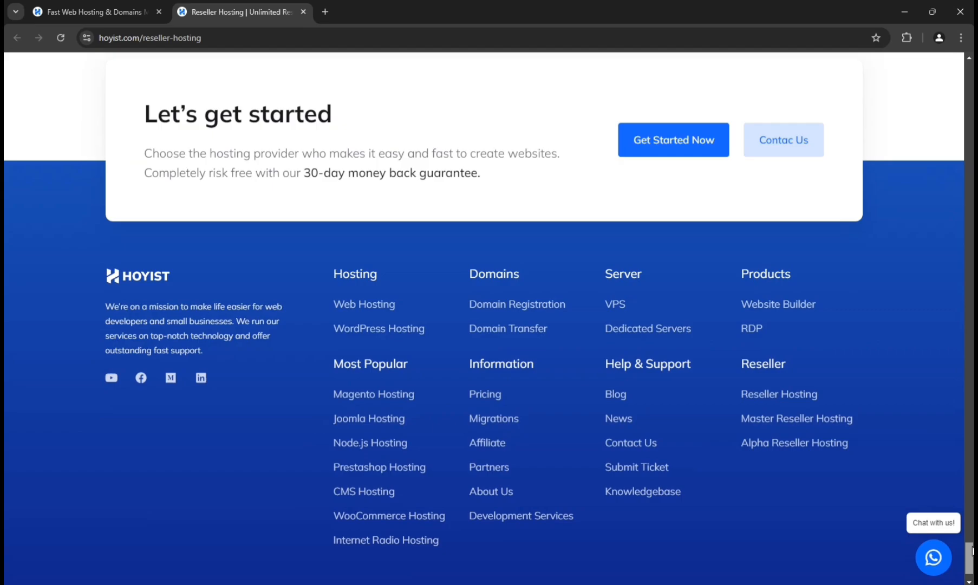
pyautogui.moveTo(973, 551); pyautogui.dragTo(972, 231)
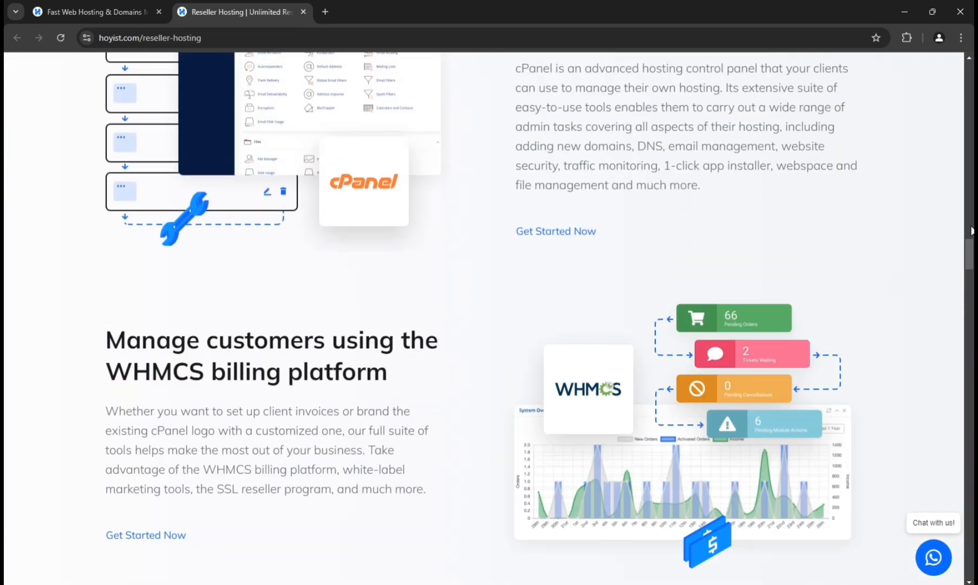
pyautogui.scroll(20, 218, 406)
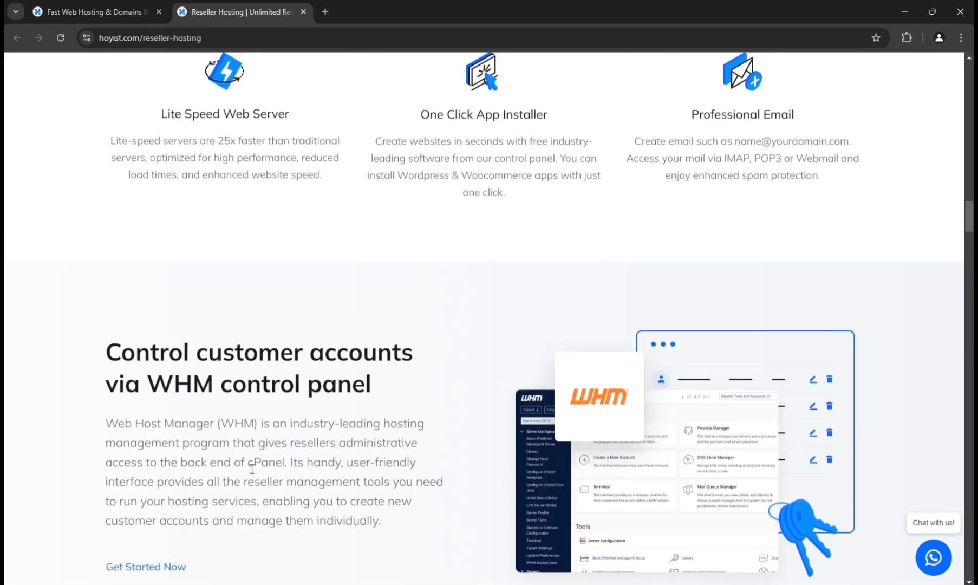
pyautogui.scroll(15, 255, 504)
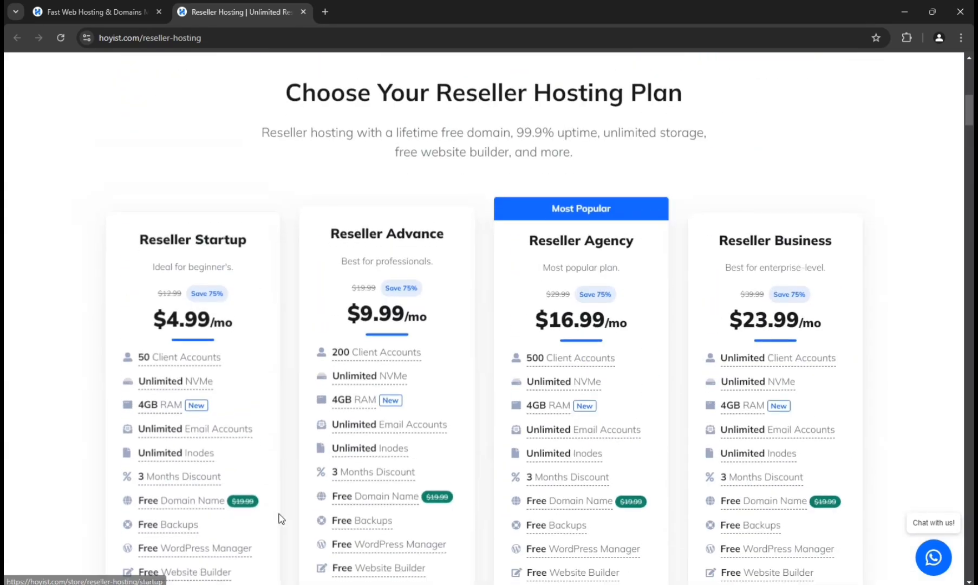
# - Compare the client accounts, NVMe storage, RAM and free domain entries across the reseller hosting plans
pyautogui.scroll(-3, 252, 517)
pyautogui.moveTo(355, 209)
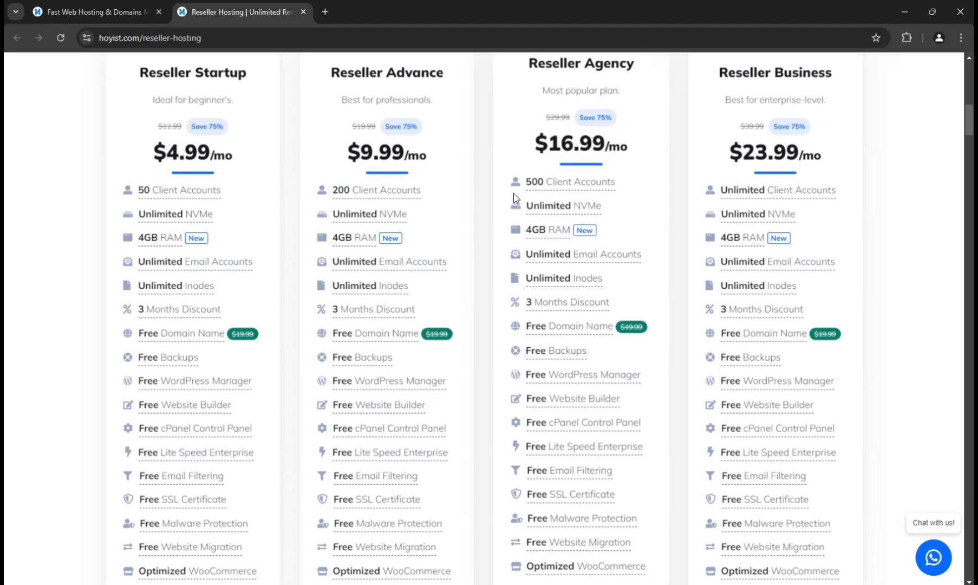
pyautogui.moveTo(560, 191)
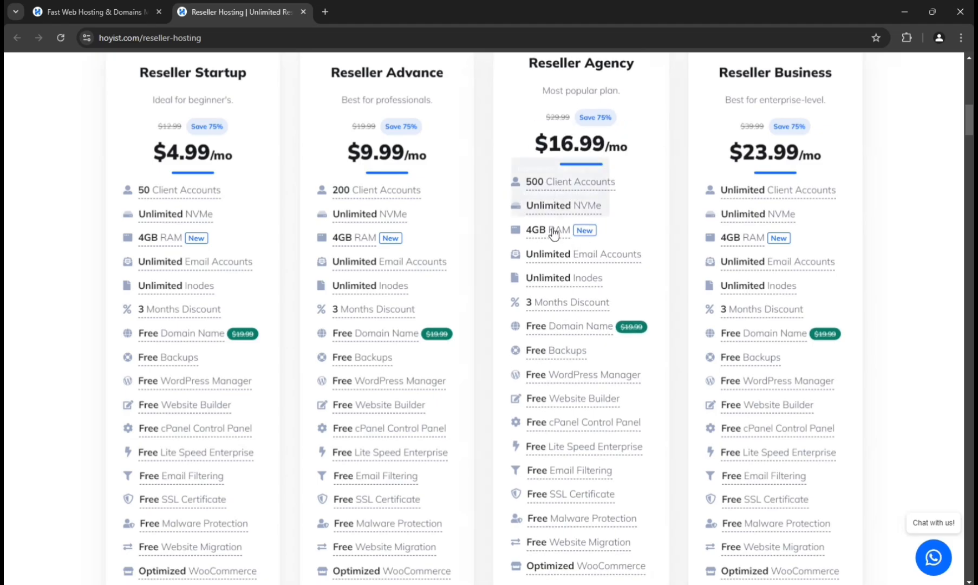
pyautogui.moveTo(553, 234)
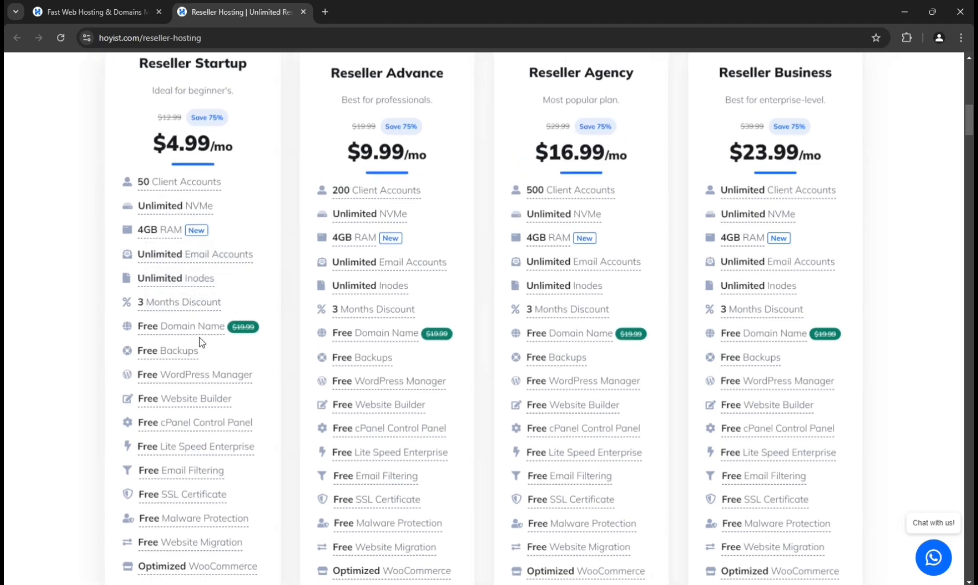
pyautogui.moveTo(210, 331)
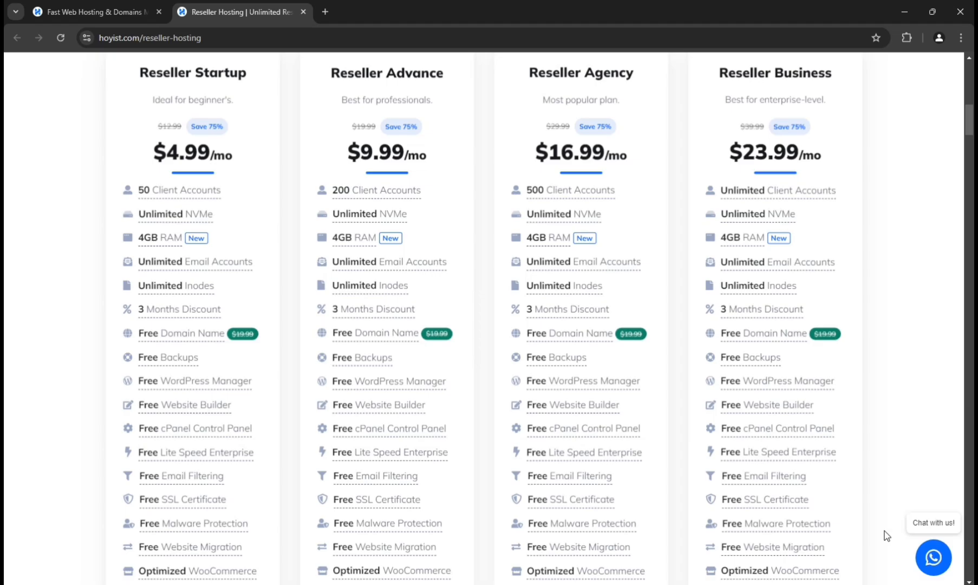
pyautogui.scroll(15, 881, 412)
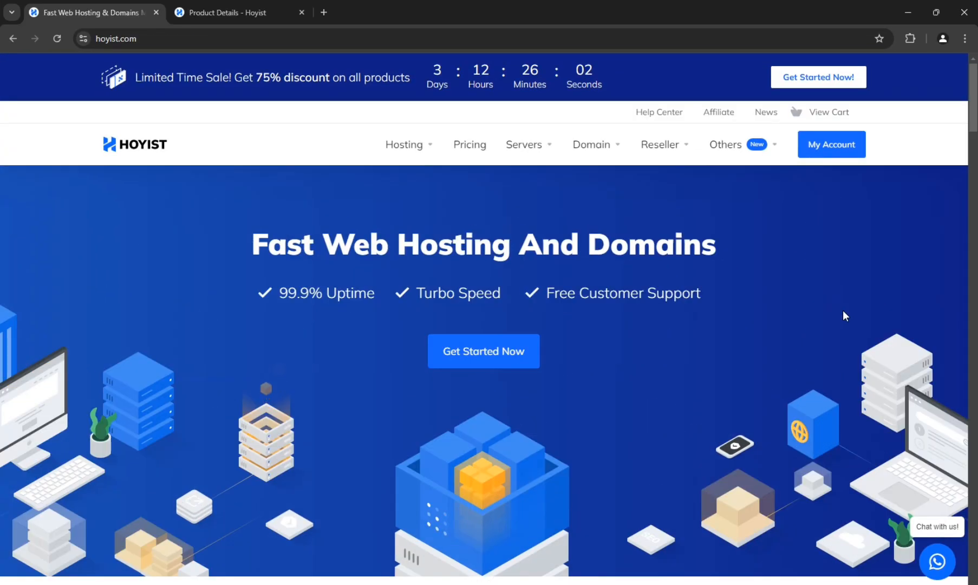
# - Log in to WHM from the Master Reseller Hosting product details and open the WHMreseller Master Resellers plugin
pyautogui.click(172, 11)
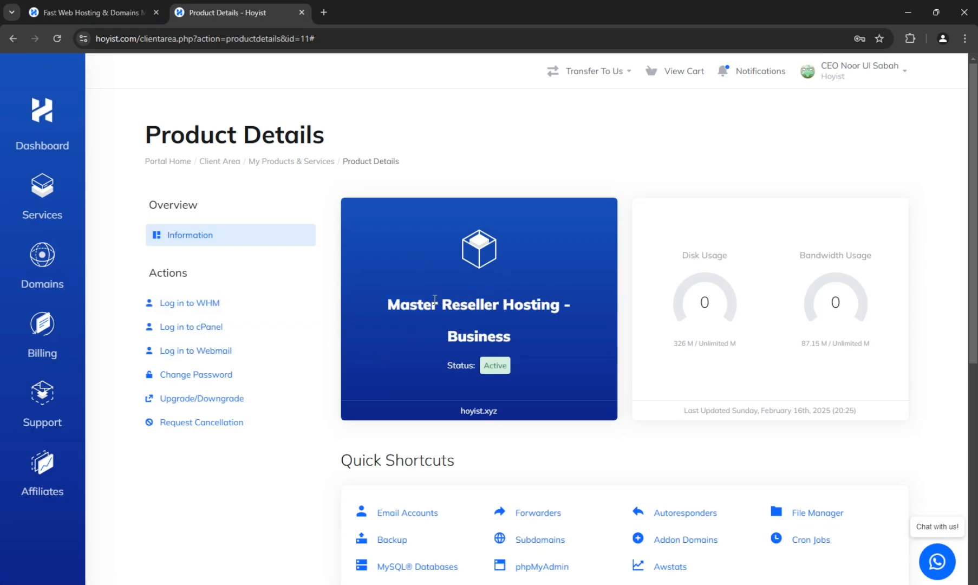
pyautogui.click(193, 303)
pyautogui.click(205, 13)
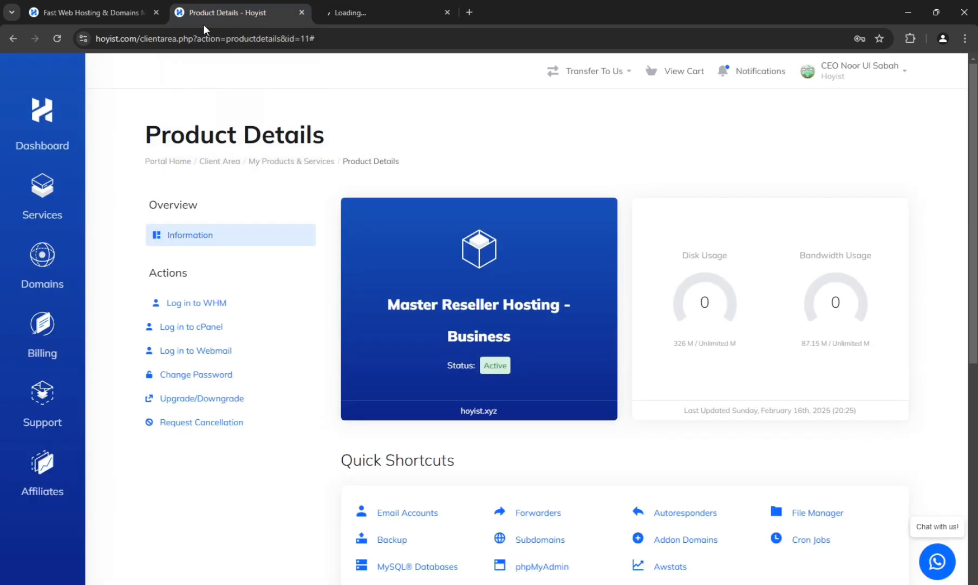
pyautogui.click(398, 11)
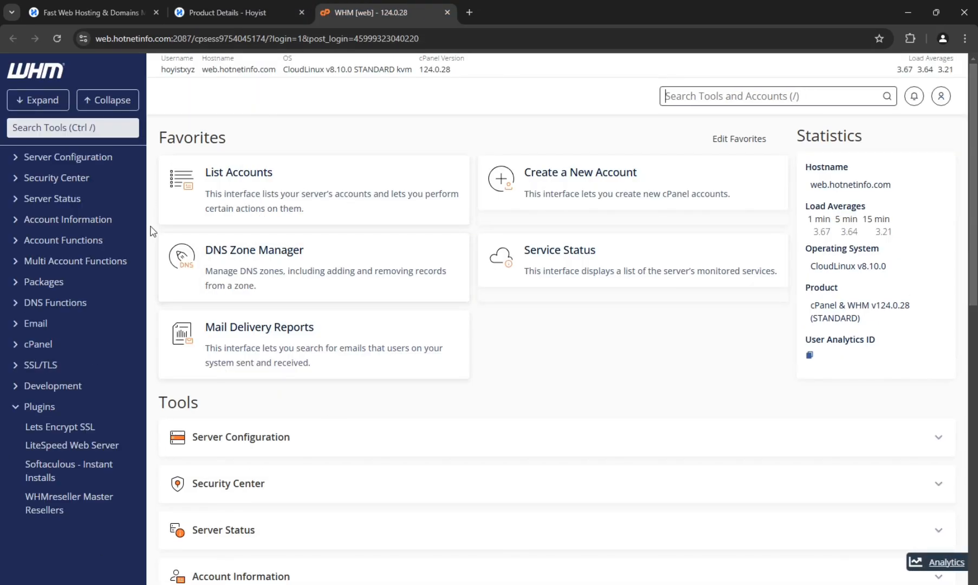
pyautogui.keyDown('ctrl'); pyautogui.click(71, 502); pyautogui.keyUp('ctrl')
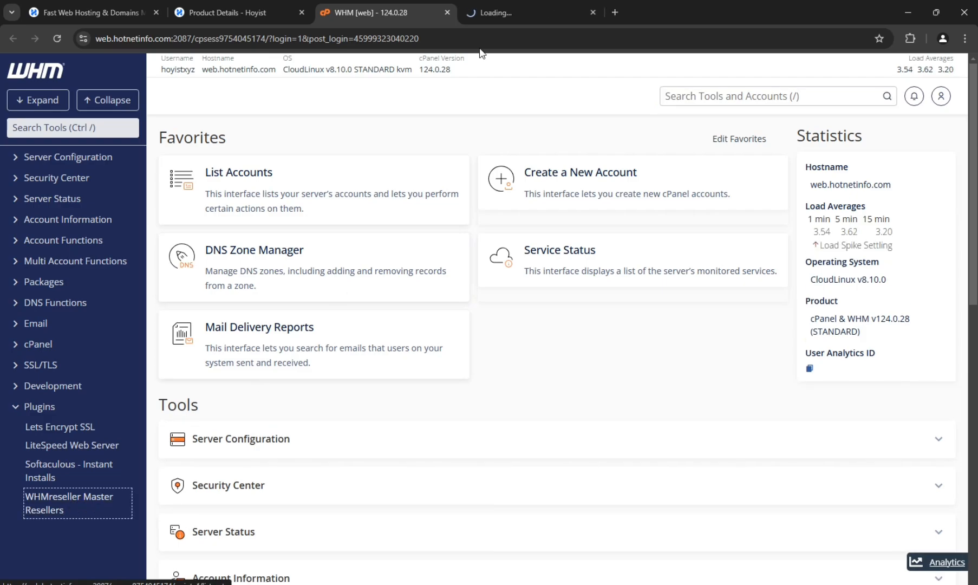
pyautogui.click(496, 13)
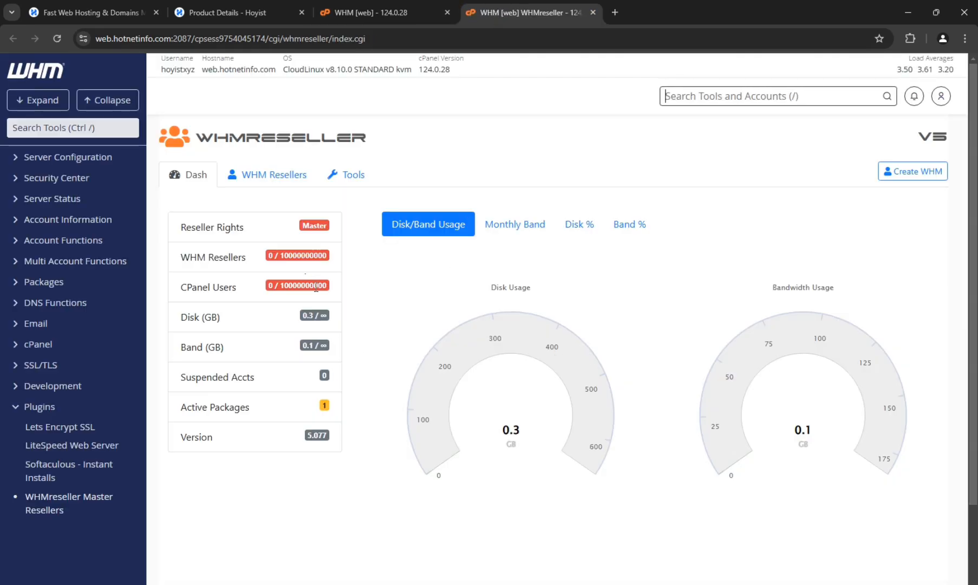
# - Review the WHMreseller dashboard and the actions available for the account in the WHM Resellers list
pyautogui.scroll(-3, 316, 287)
pyautogui.scroll(3, 256, 323)
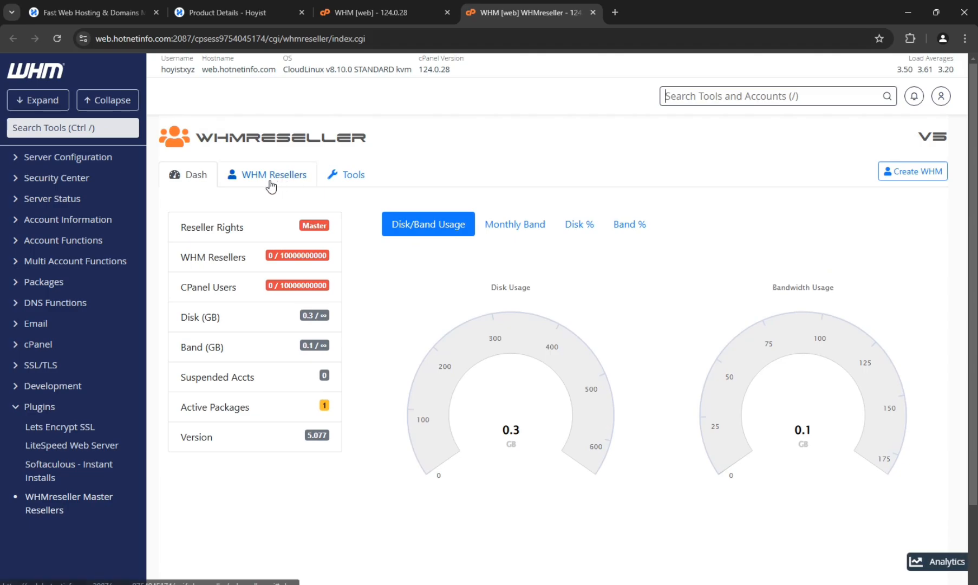
pyautogui.click(271, 181)
pyautogui.click(880, 253)
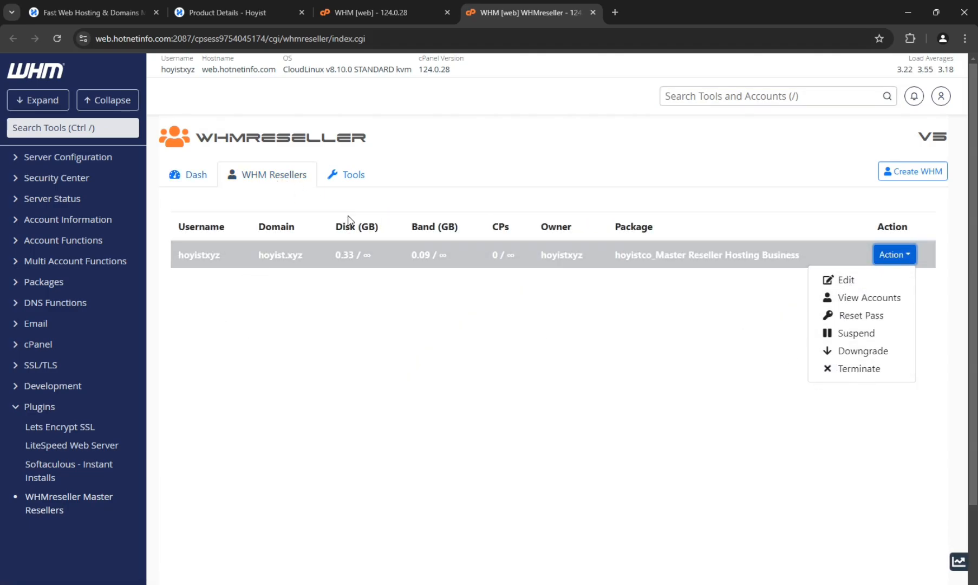
# - Examine WHMreseller's backup and cPanel owner tools, including the accounts available for backup, and return to the WHM resellers list
pyautogui.click(336, 179)
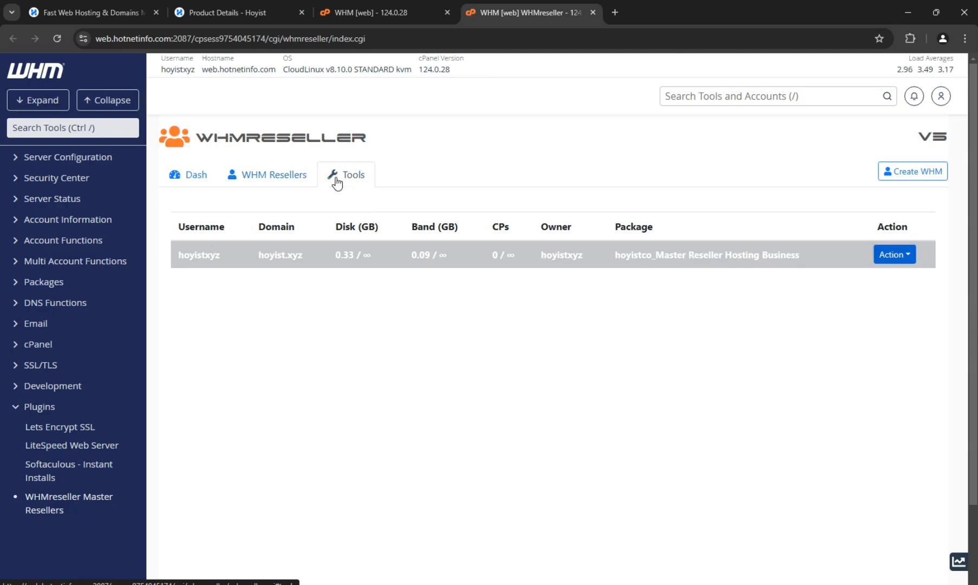
pyautogui.click(227, 281)
pyautogui.click(228, 283)
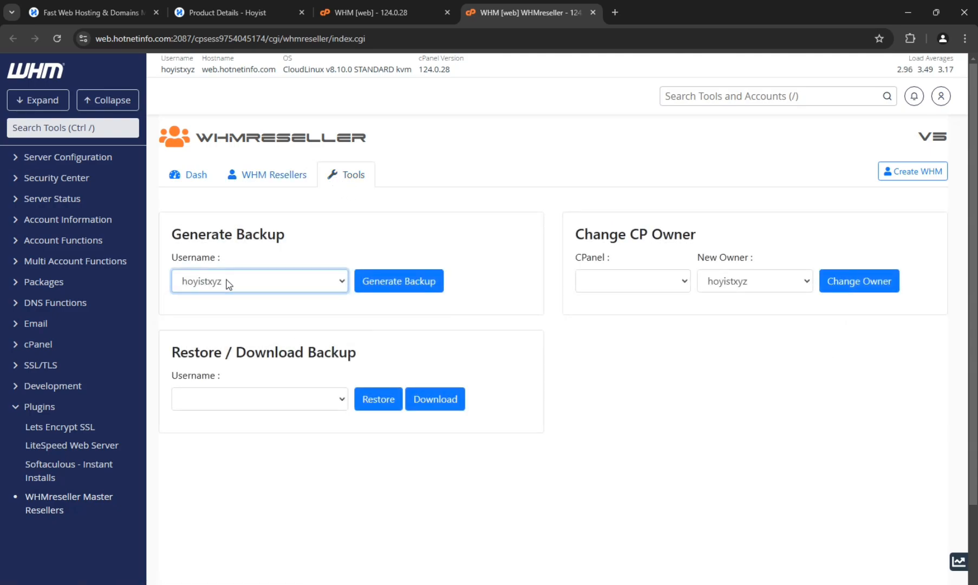
pyautogui.click(222, 183)
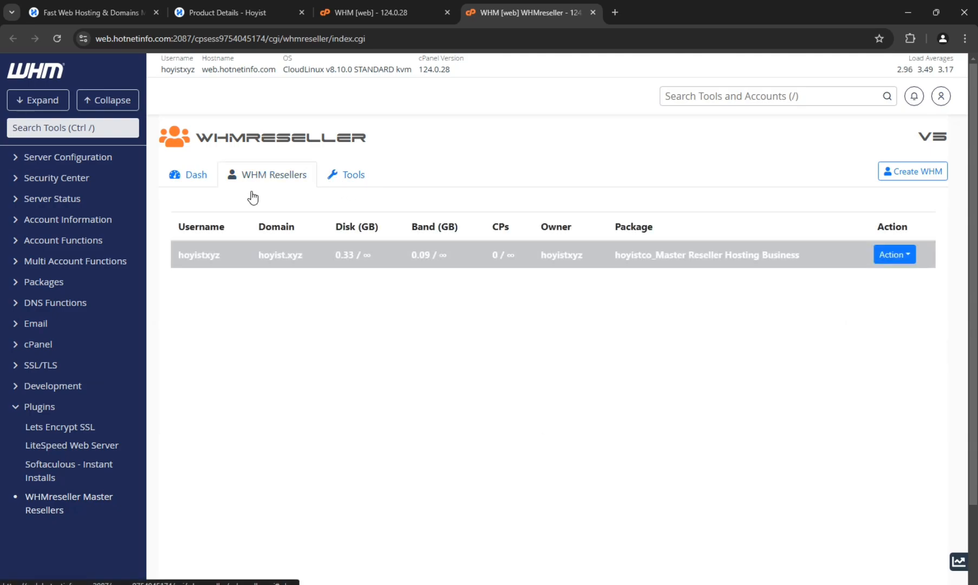
# - Open the WHMCS admin dashboard at hoyist.xyz/admin in a new browser tab
pyautogui.click(617, 12)
pyautogui.write('hoyist.com')
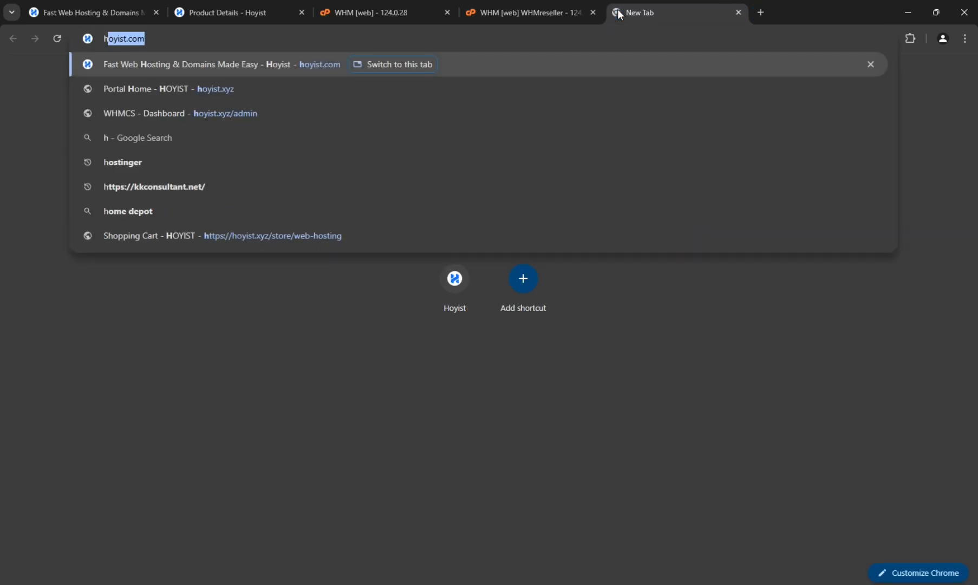
pyautogui.press('BackSpace')
pyautogui.press('BackSpace')
pyautogui.press('BackSpace')
pyautogui.press('BackSpace')
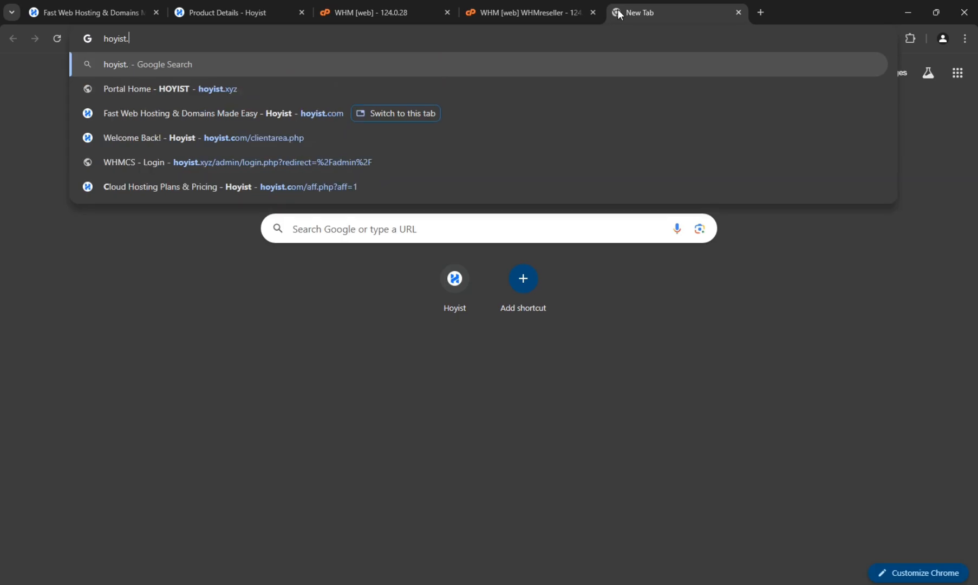
pyautogui.write('.xyz/admin')
pyautogui.press('Return')
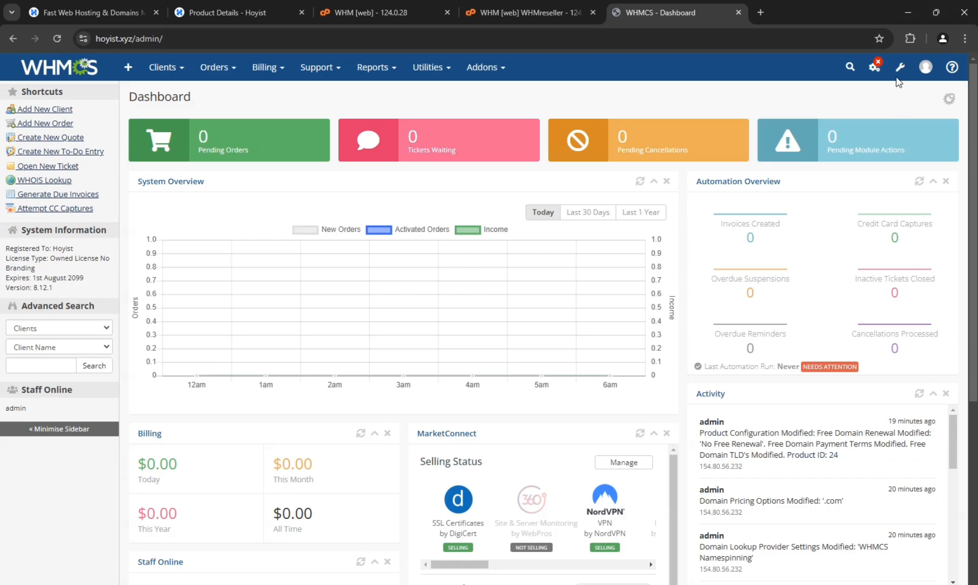
# - Open the System Settings page of the WHMCS installation
pyautogui.click(899, 68)
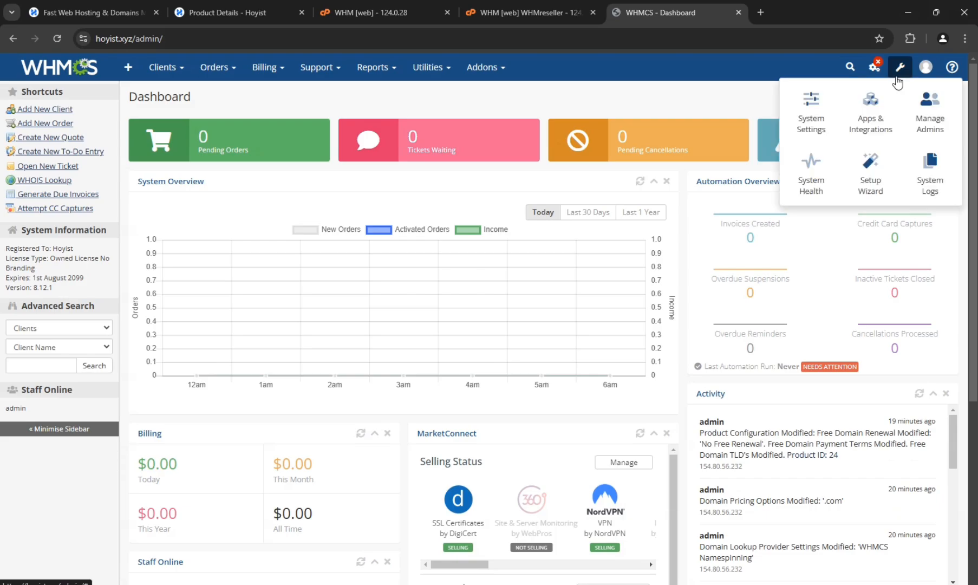
pyautogui.click(820, 120)
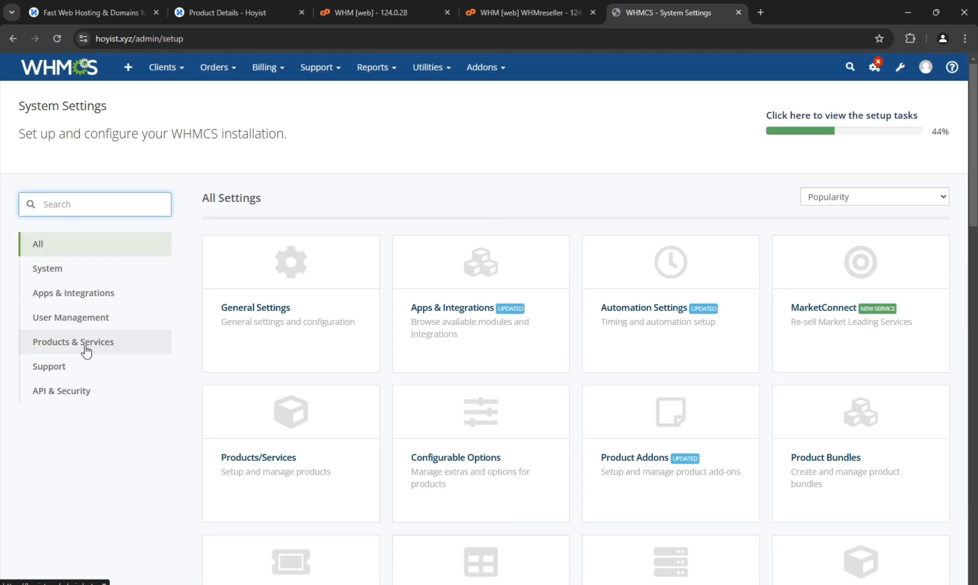
# - Open the Products/Services configuration from the Products & Services settings, confirming access with the admin password
pyautogui.click(99, 348)
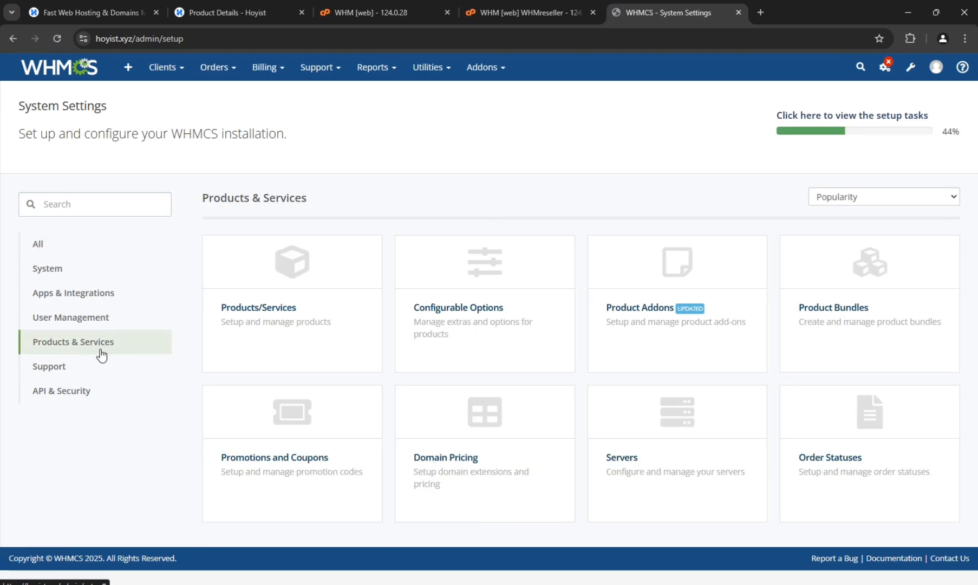
pyautogui.click(285, 301)
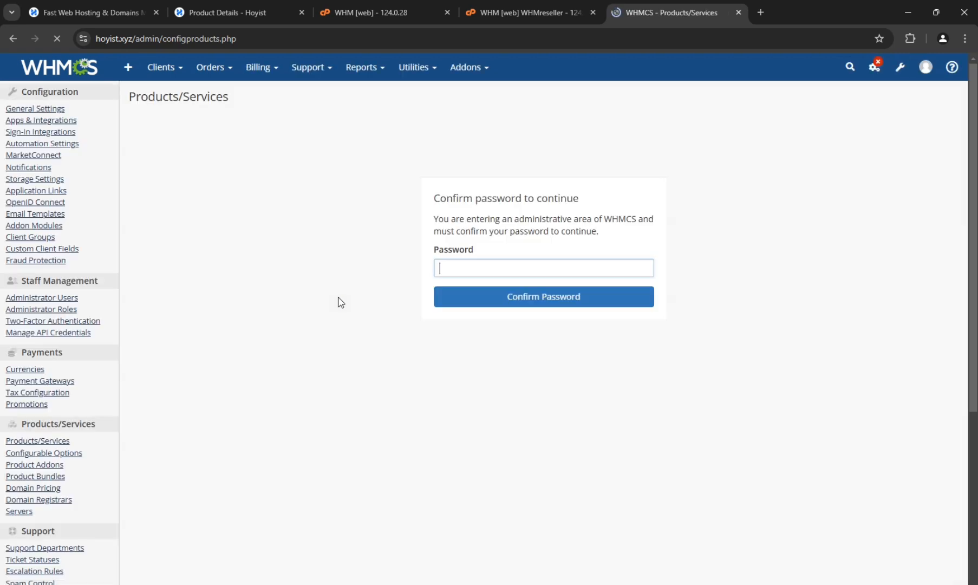
pyautogui.click(469, 264)
pyautogui.click(536, 293)
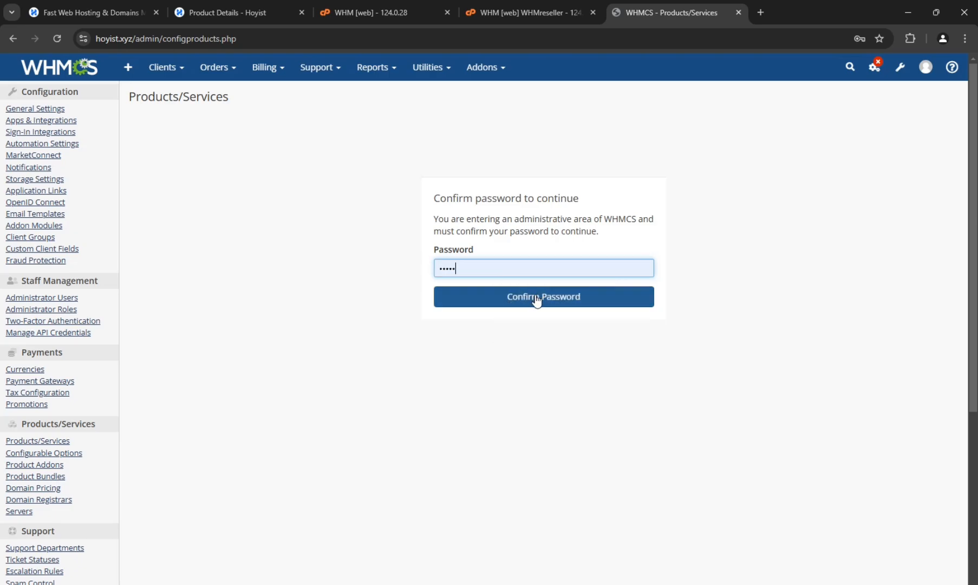
pyautogui.click(536, 297)
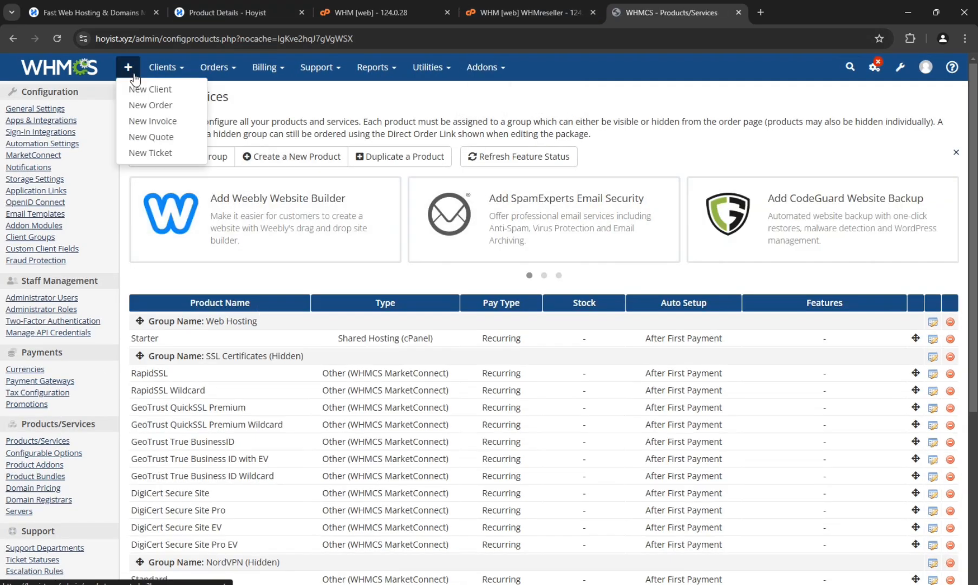
# - Create and save a product group named Reseller Hosting with the store URL ending in reseller-hosting
pyautogui.click(217, 158)
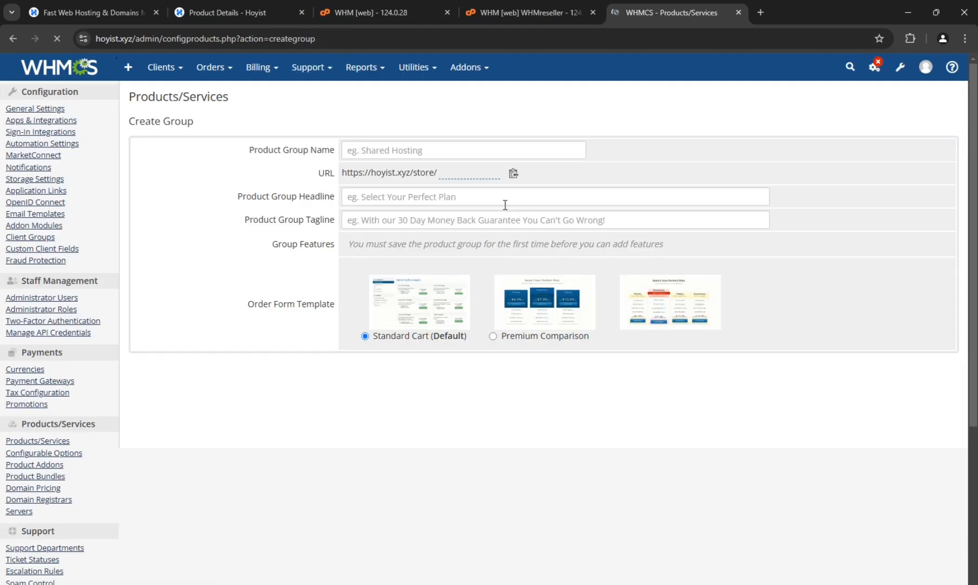
pyautogui.click(454, 151)
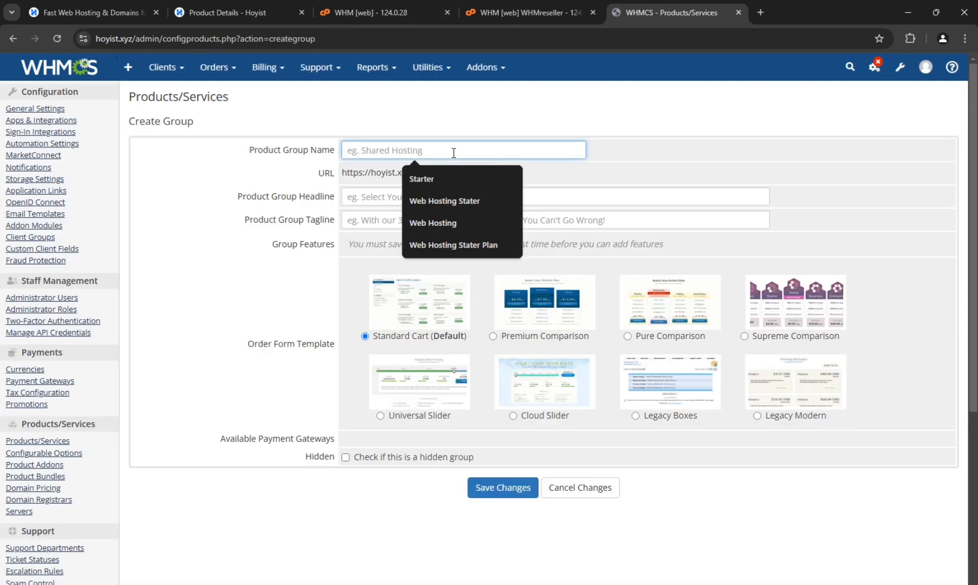
pyautogui.write('Reseller')
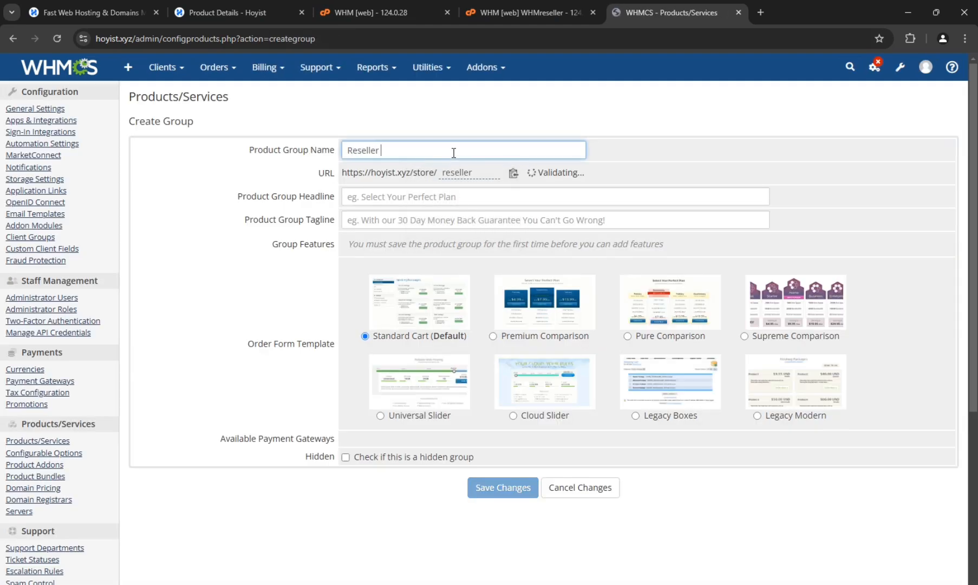
pyautogui.write(' Hostin')
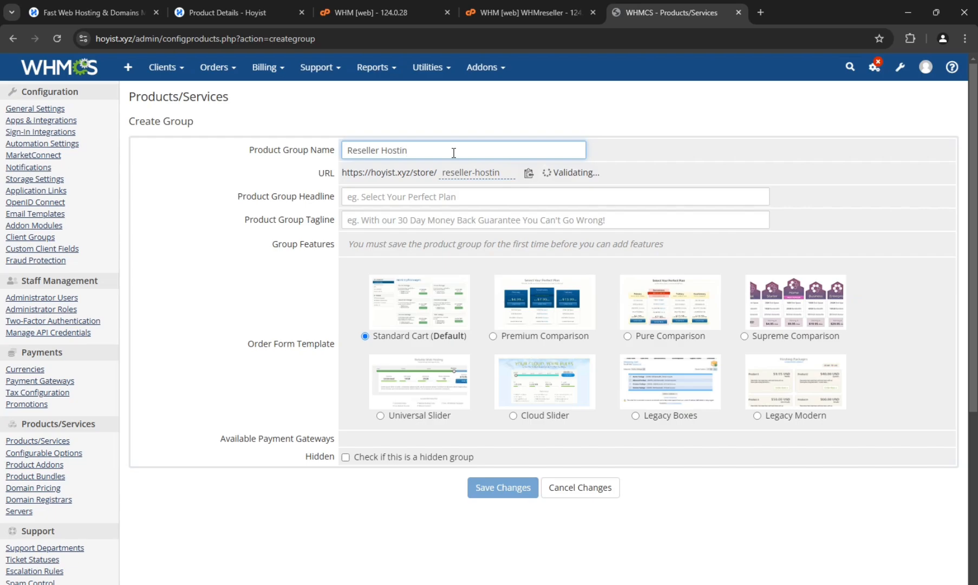
pyautogui.write('g')
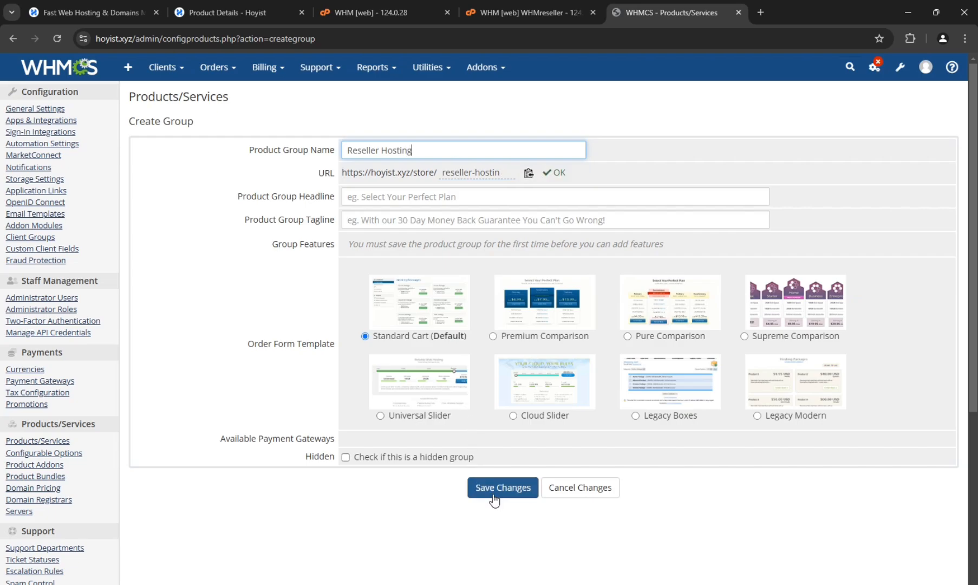
pyautogui.click(507, 175)
pyautogui.write('g')
pyautogui.click(394, 513)
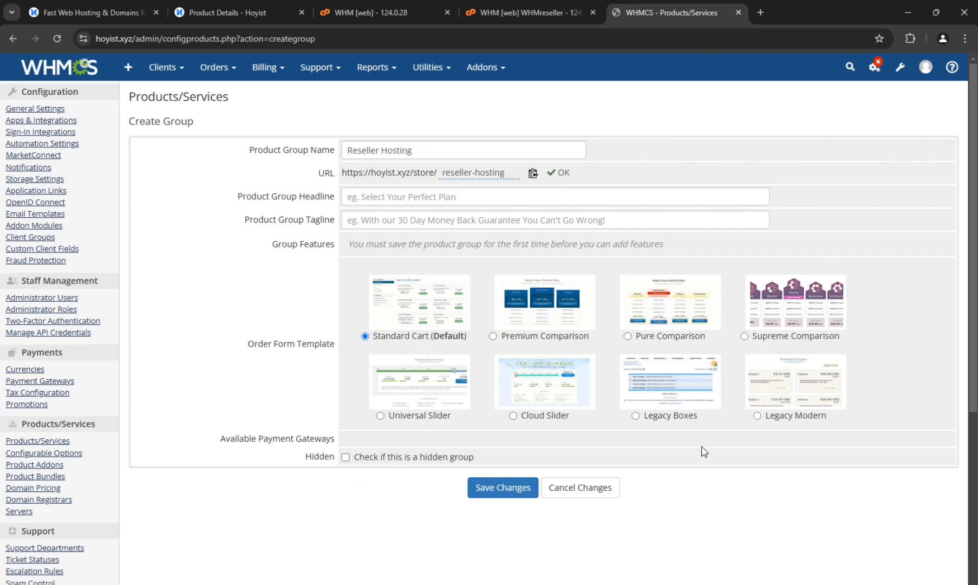
pyautogui.click(477, 487)
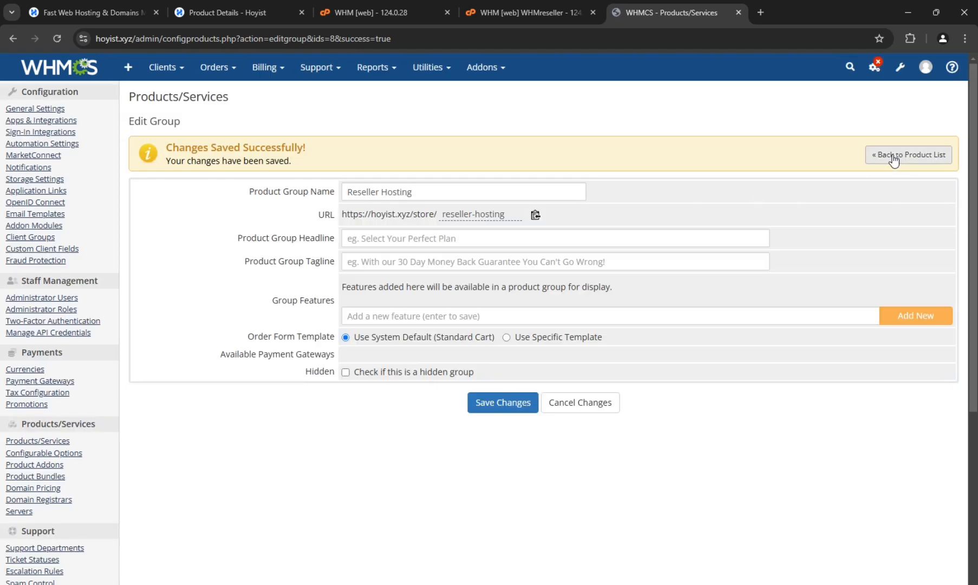
# - Return to the product list and check the Reseller Hosting group's entry
pyautogui.click(893, 158)
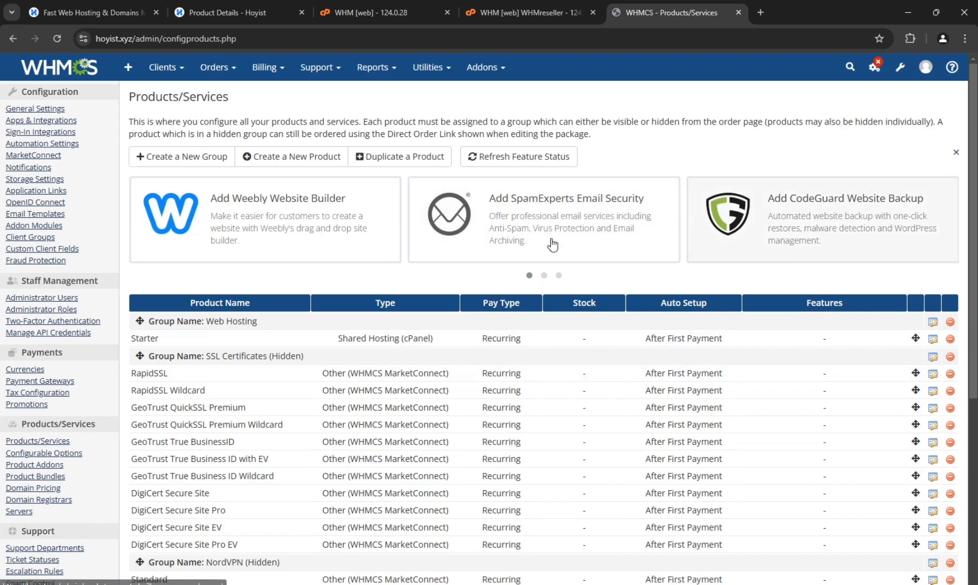
pyautogui.scroll(-6, 323, 472)
pyautogui.click(238, 12)
pyautogui.click(658, 9)
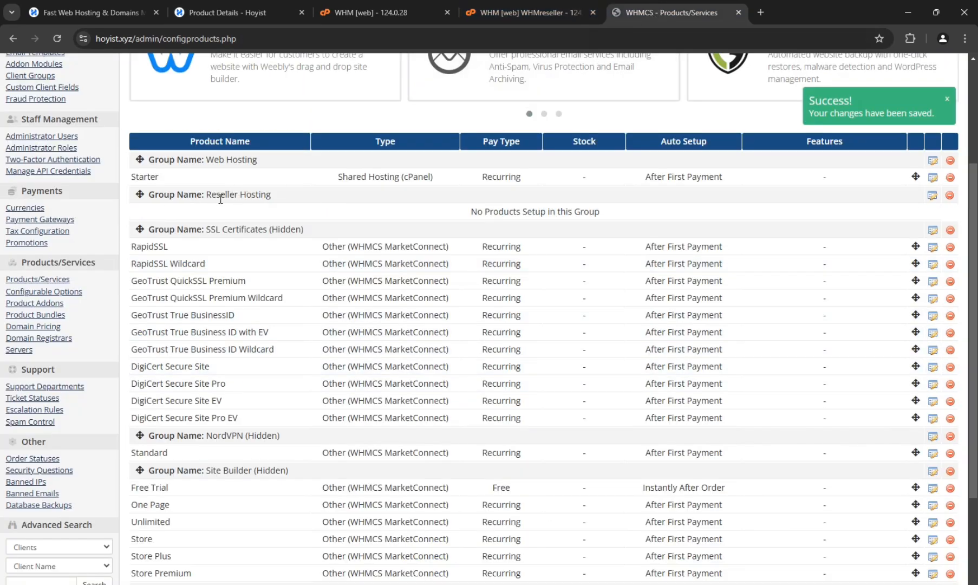
pyautogui.scroll(3, 277, 402)
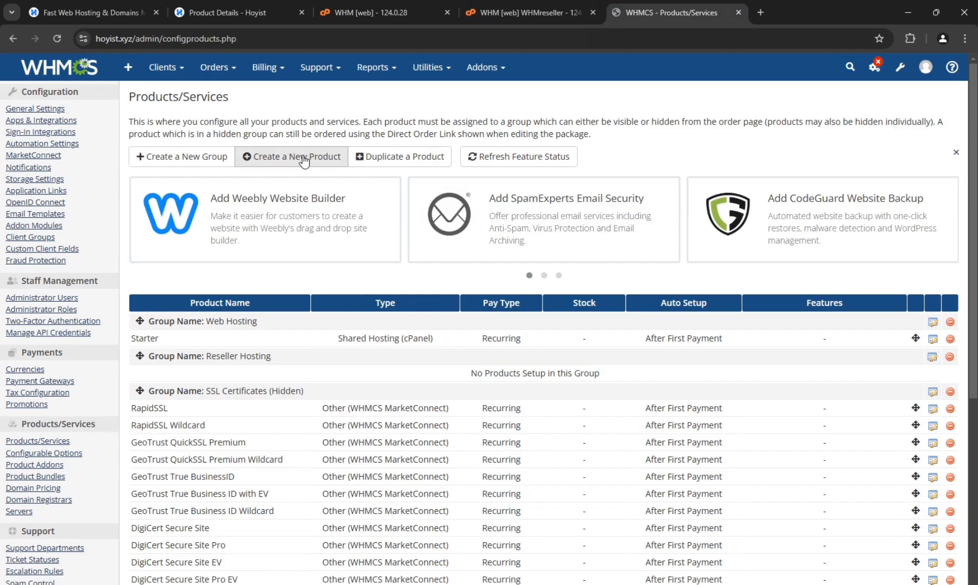
# - Set up a new Reseller Hosting product named Startup in the Reseller Hosting group with the cPanel module
pyautogui.click(319, 158)
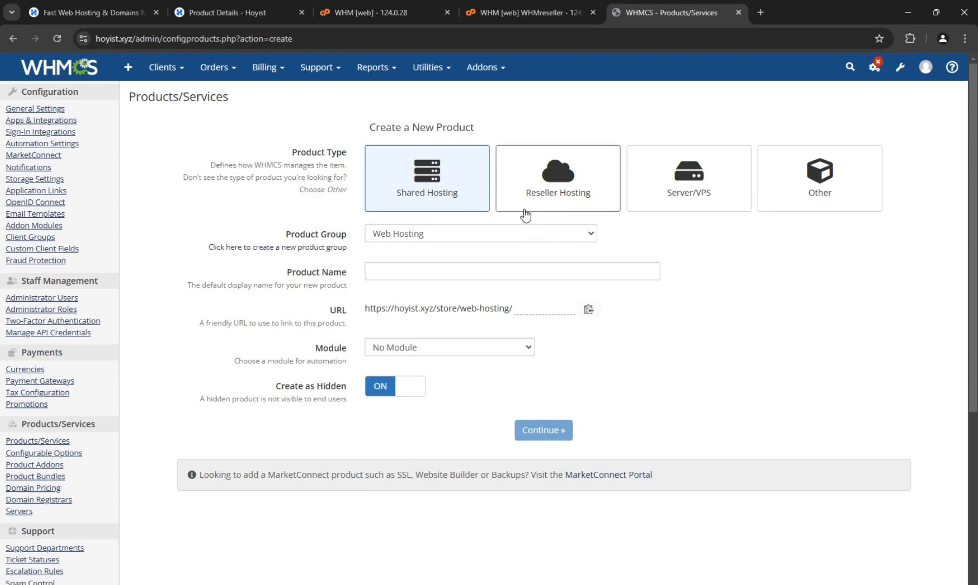
pyautogui.click(548, 191)
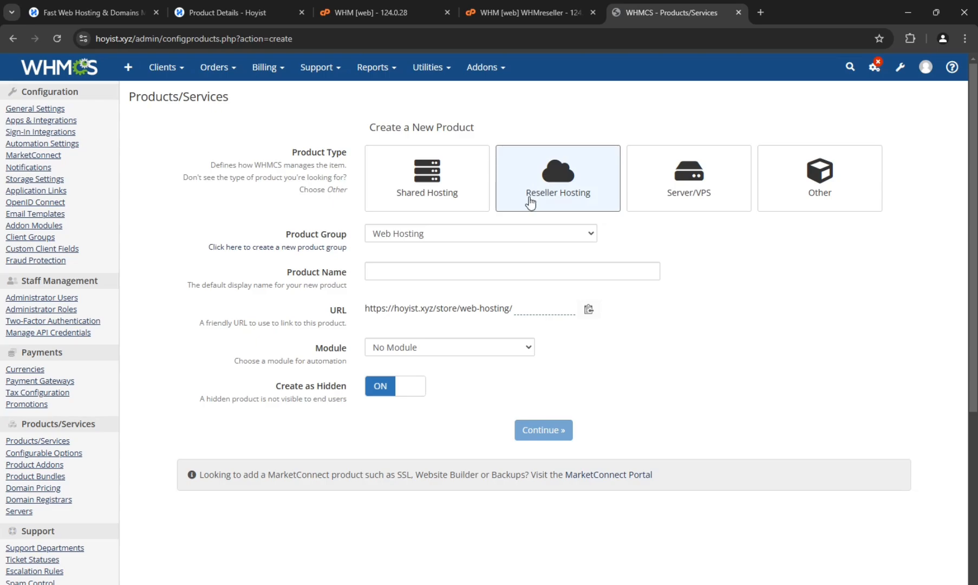
pyautogui.click(409, 240)
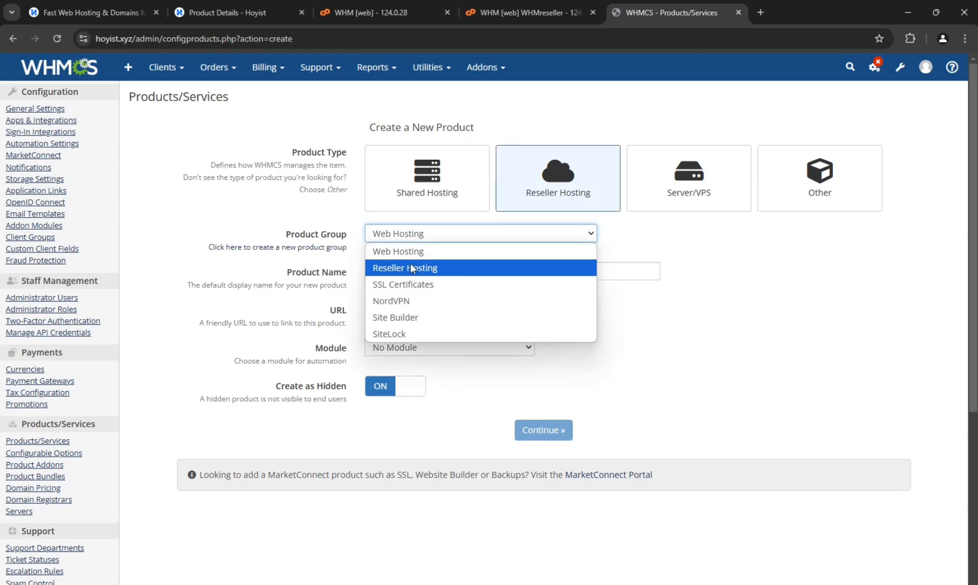
pyautogui.click(424, 267)
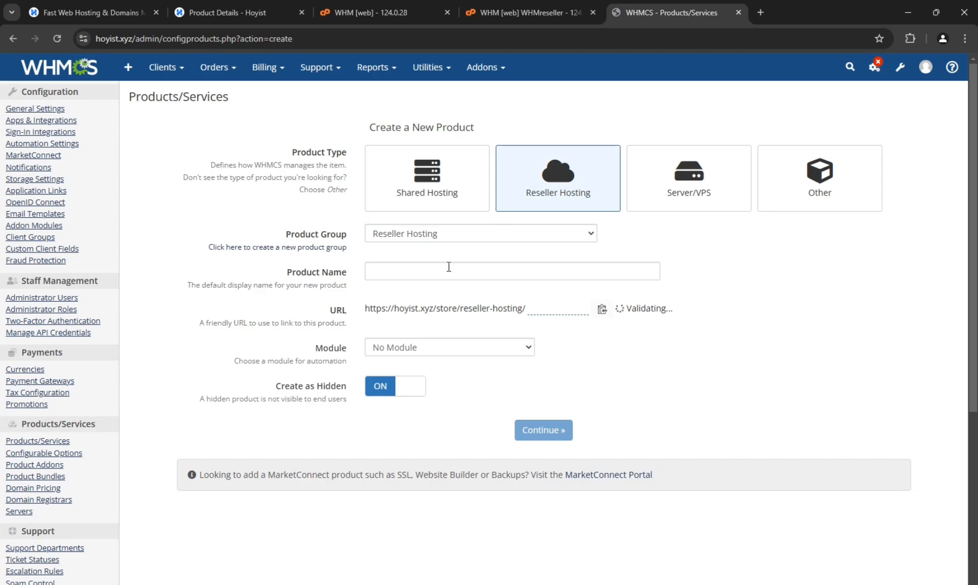
pyautogui.click(403, 277)
pyautogui.write('Startup')
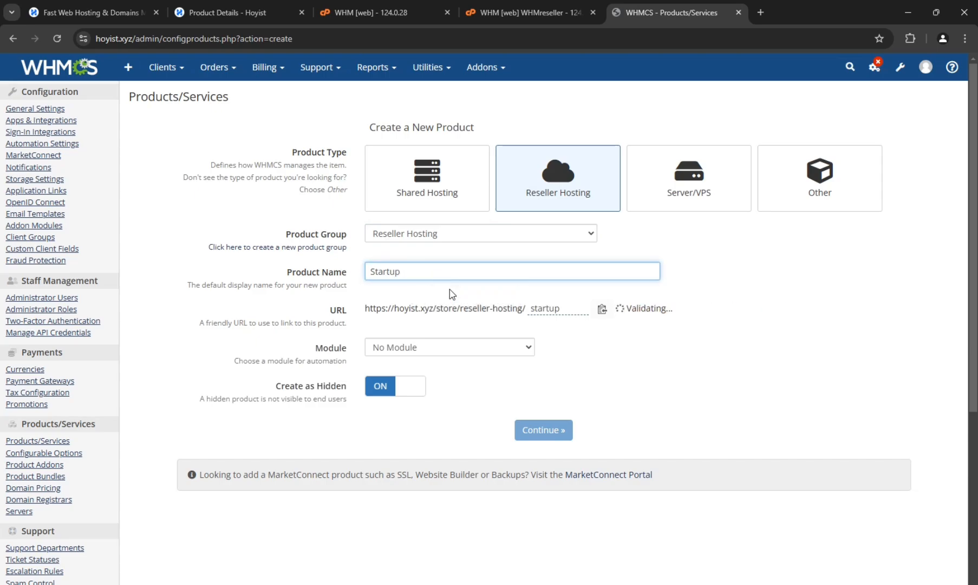
pyautogui.click(430, 347)
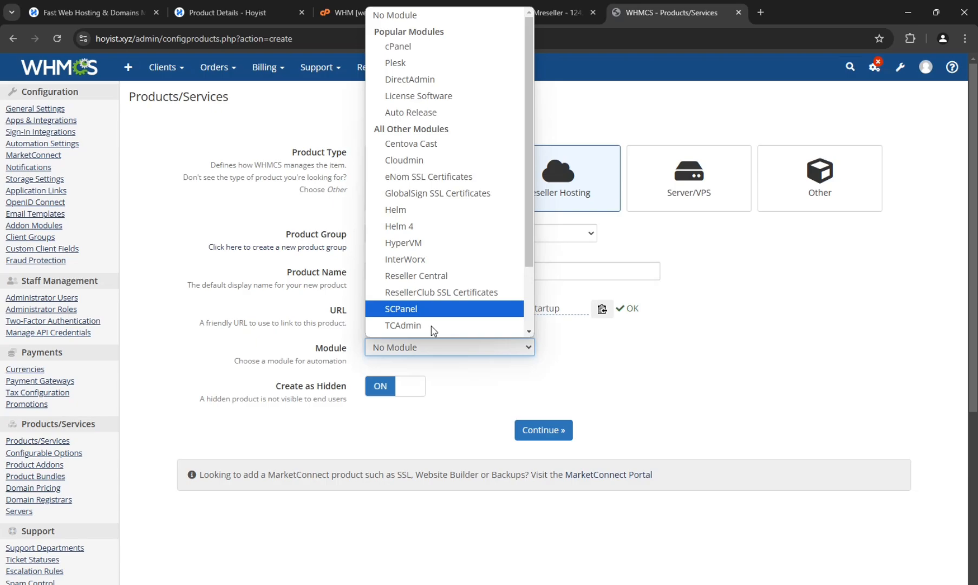
pyautogui.click(426, 47)
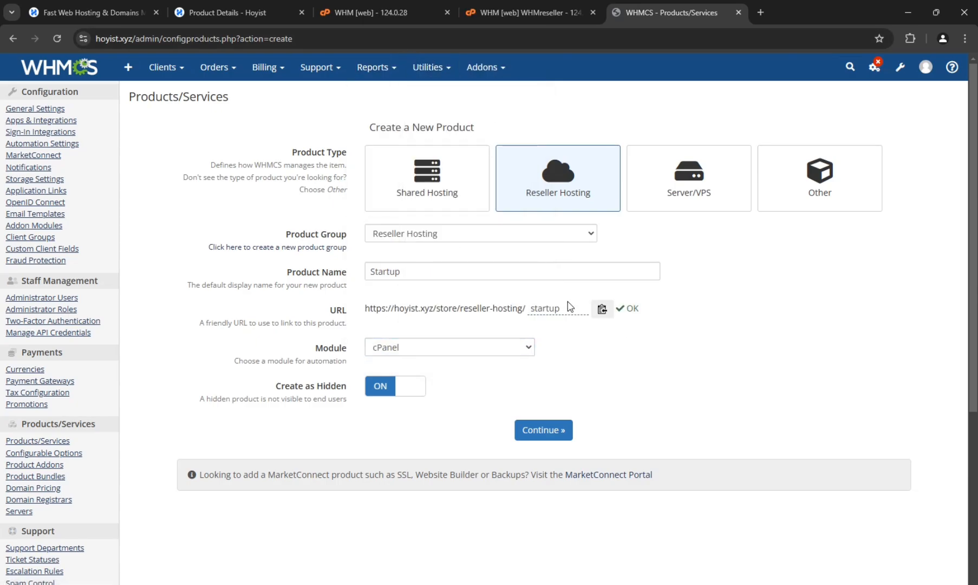
# - Check the Startup product's URL, keep cPanel as its module, and turn off Create as Hidden
pyautogui.doubleClick(574, 308)
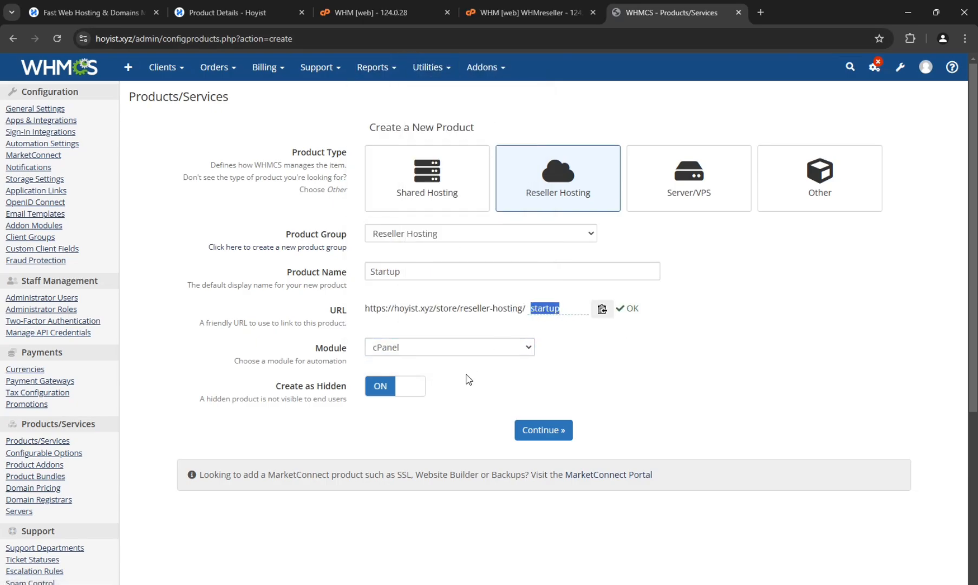
pyautogui.click(439, 354)
pyautogui.scroll(-2, 461, 282)
pyautogui.scroll(2, 436, 325)
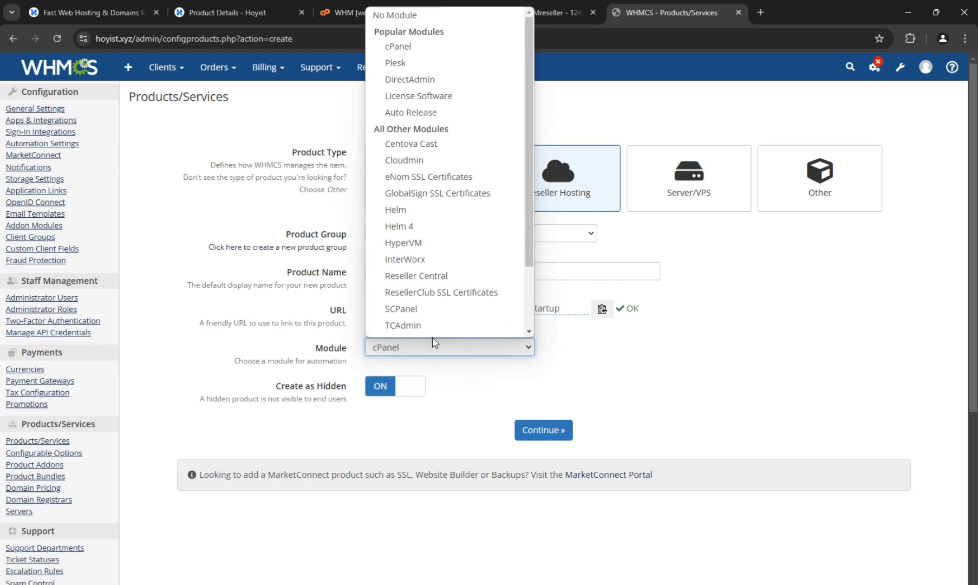
pyautogui.scroll(-1, 454, 202)
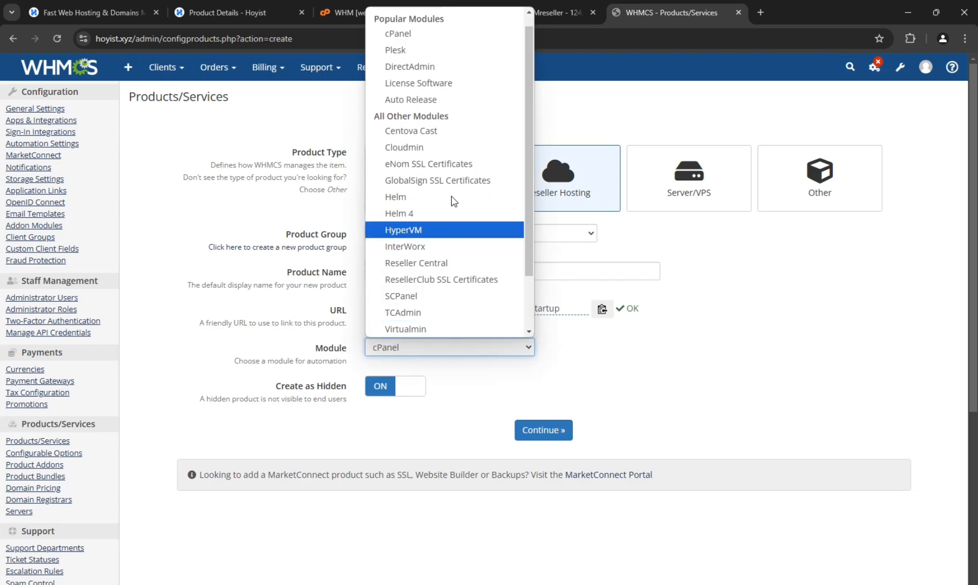
pyautogui.click(410, 34)
pyautogui.click(381, 386)
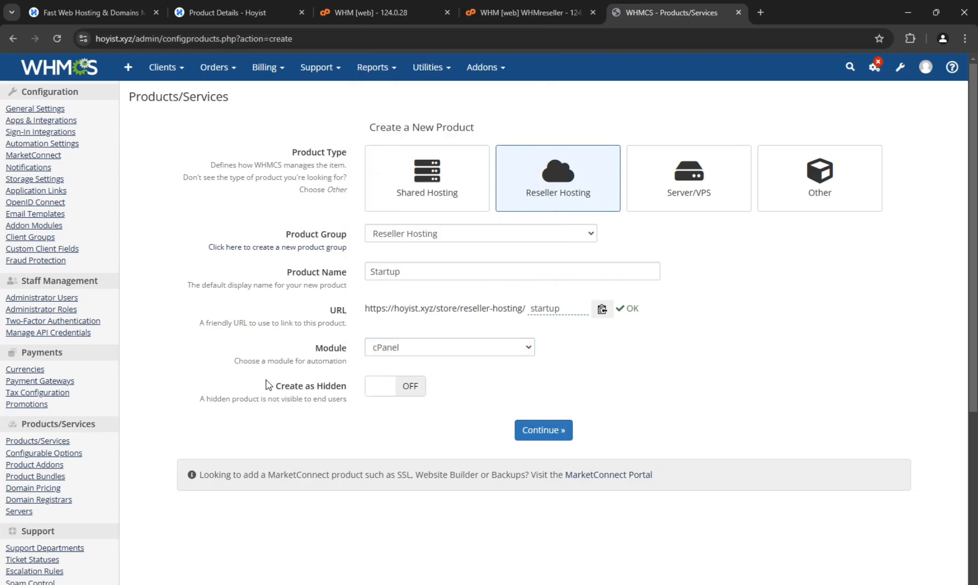
pyautogui.moveTo(266, 380); pyautogui.dragTo(337, 402)
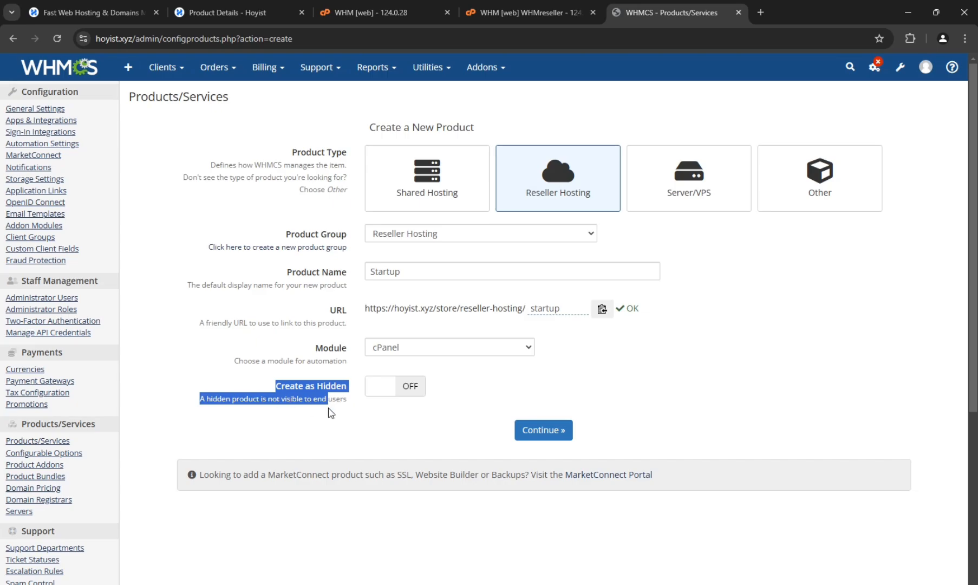
pyautogui.click(331, 411)
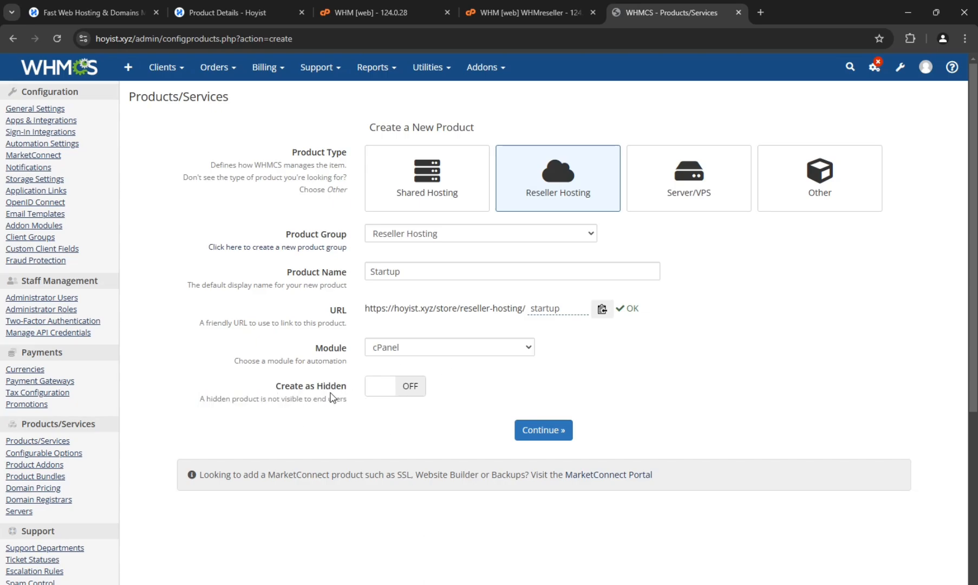
# - Try to open the store page of hoyist.xyz in a new browser tab
pyautogui.click(765, 8)
pyautogui.write('h')
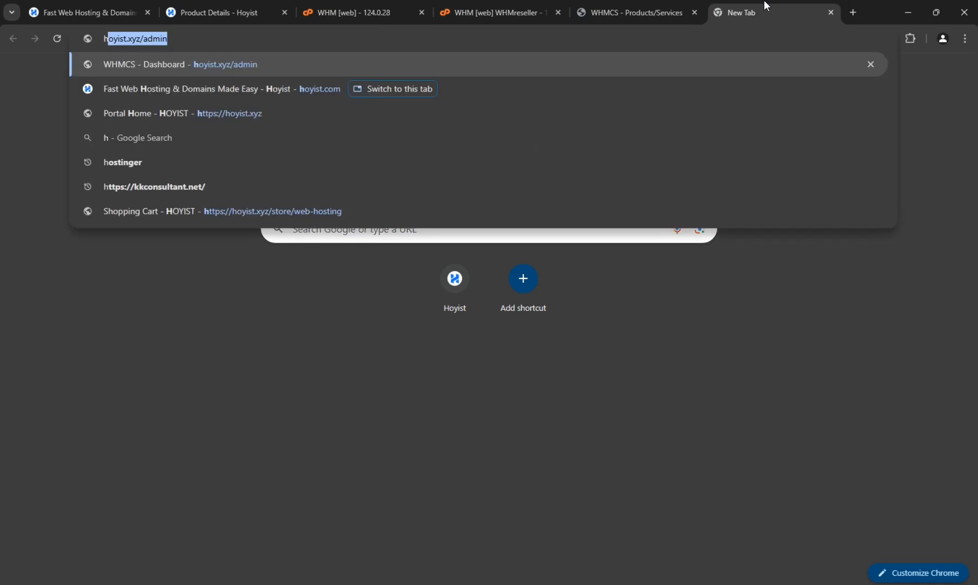
pyautogui.press('Right')
pyautogui.press('BackSpace')
pyautogui.press('BackSpace')
pyautogui.press('BackSpace')
pyautogui.press('BackSpace')
pyautogui.press('BackSpace')
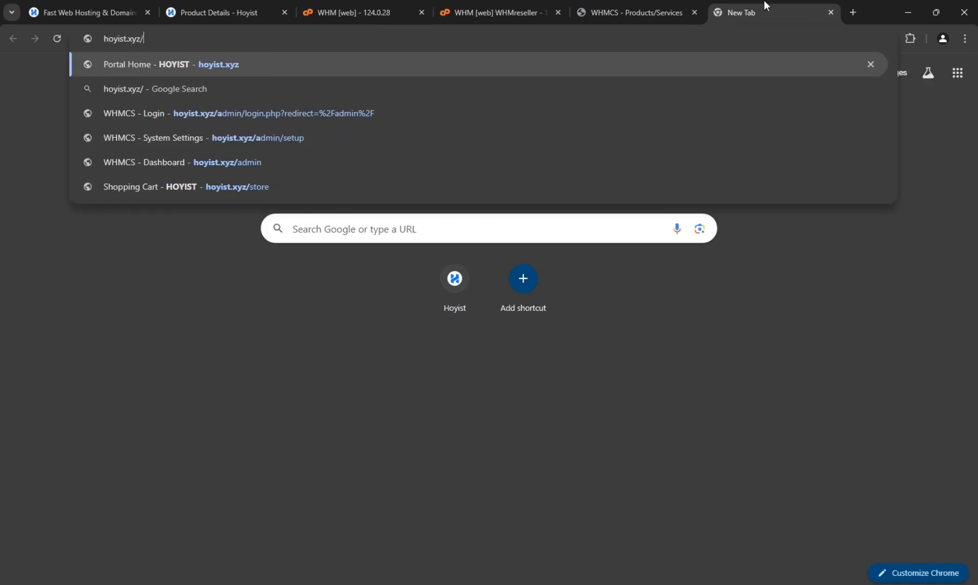
pyautogui.write('sore')
pyautogui.press('Return')
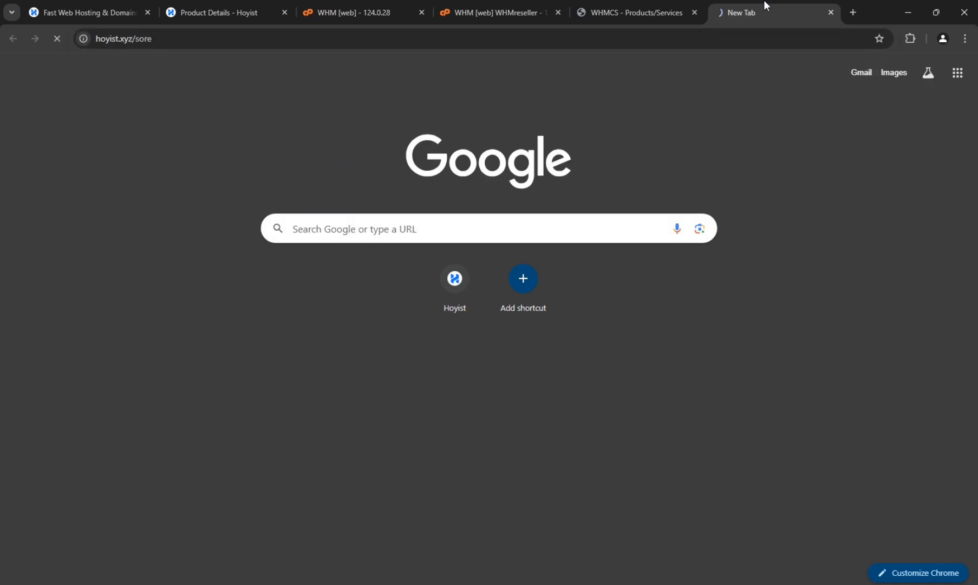
# - View the store's Web Hosting category and its Reseller Hosting category on the client site
pyautogui.click(213, 118)
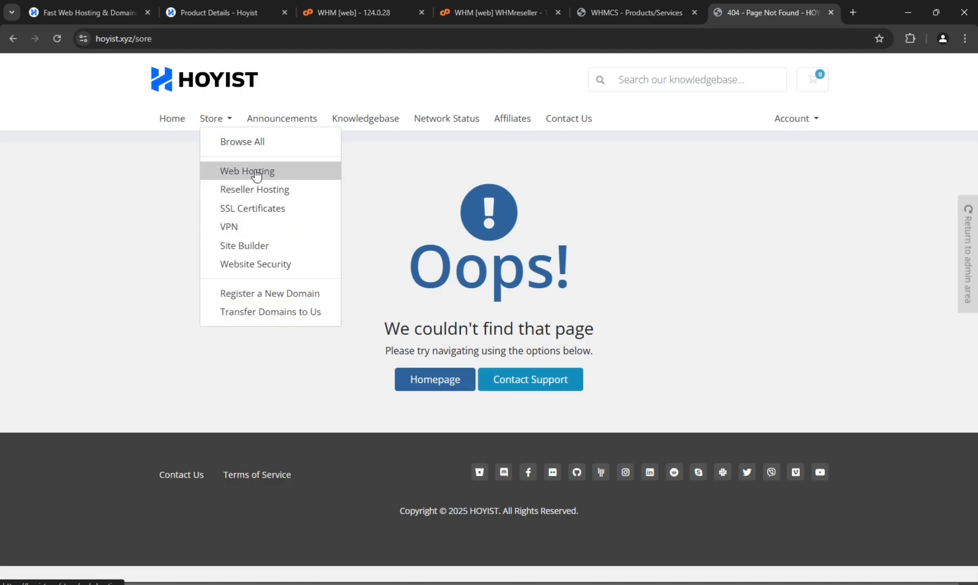
pyautogui.click(253, 173)
pyautogui.click(225, 118)
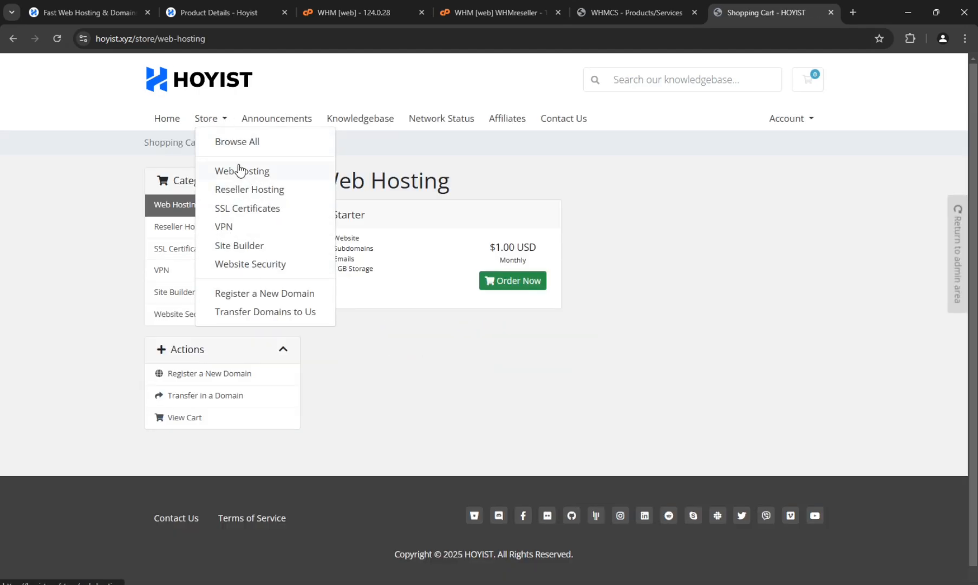
pyautogui.click(238, 188)
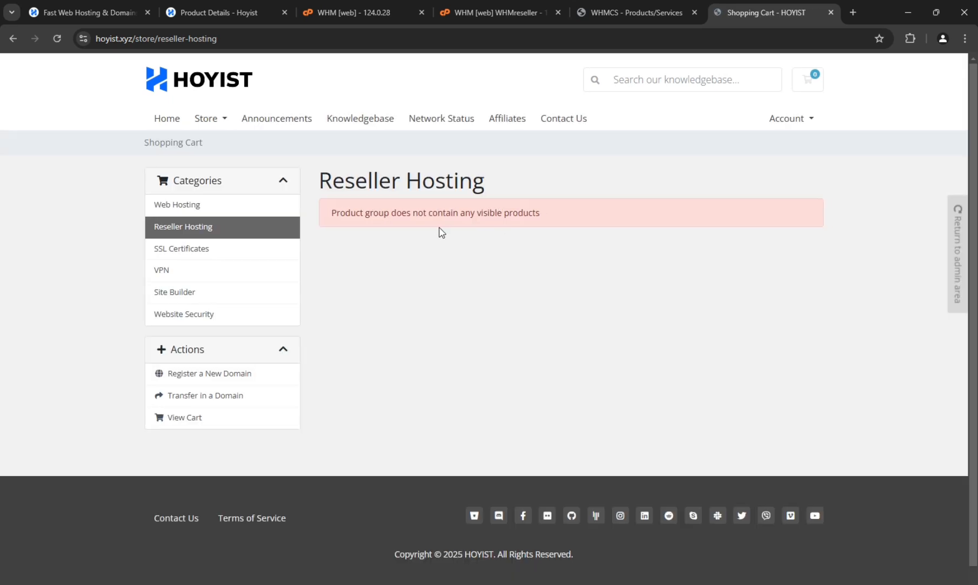
# - Return to the WHMCS product form and create the Startup product, continuing to its edit page
pyautogui.click(629, 12)
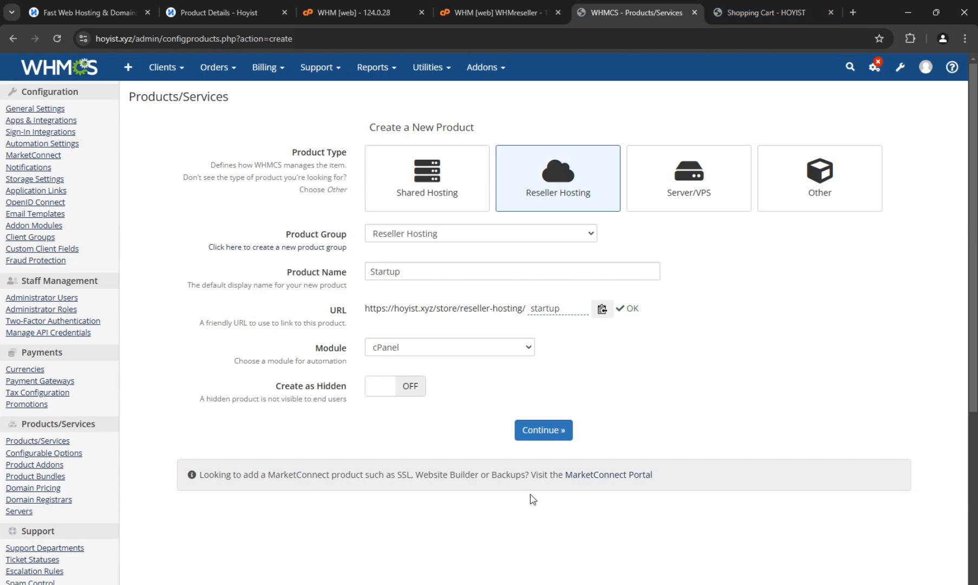
pyautogui.click(534, 436)
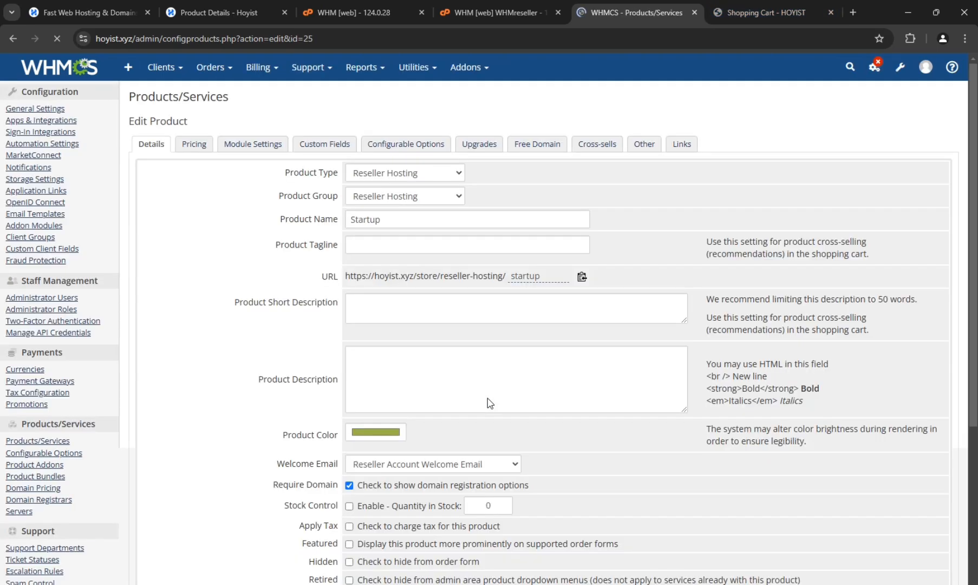
# - Paste the product description listing 50 cPanel, 100GB NVMe, Unlimited Band1idth and ! Reseller WHM
pyautogui.click(469, 396)
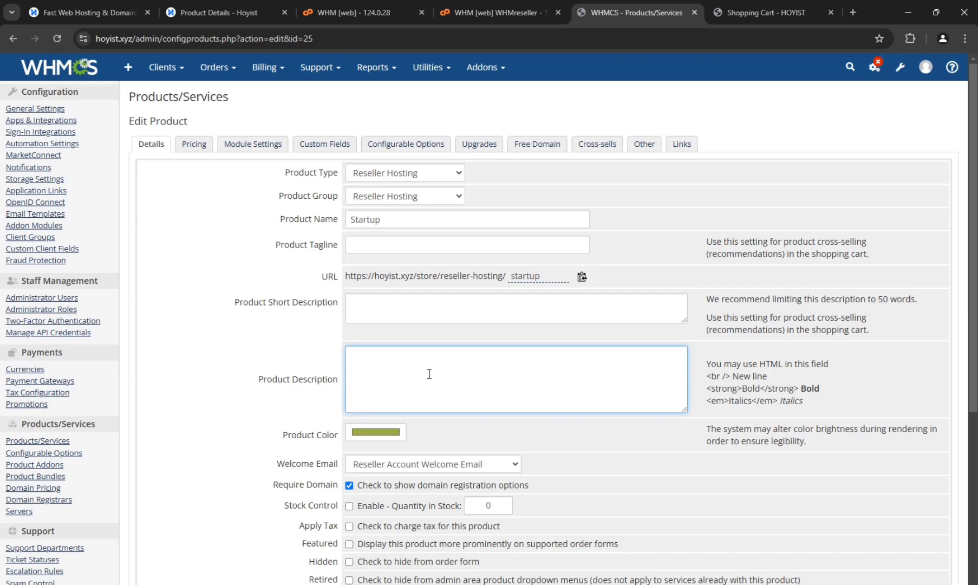
pyautogui.write('50 cPanel 100GB NVMe Unlimited Band1idth ! Reseller WHM')
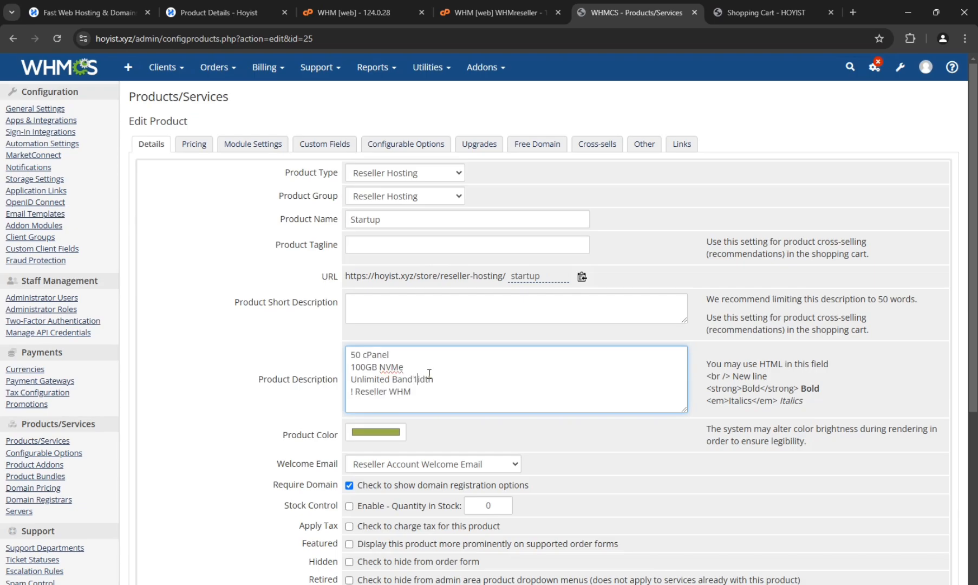
pyautogui.click(257, 363)
pyautogui.moveTo(408, 397); pyautogui.dragTo(339, 355)
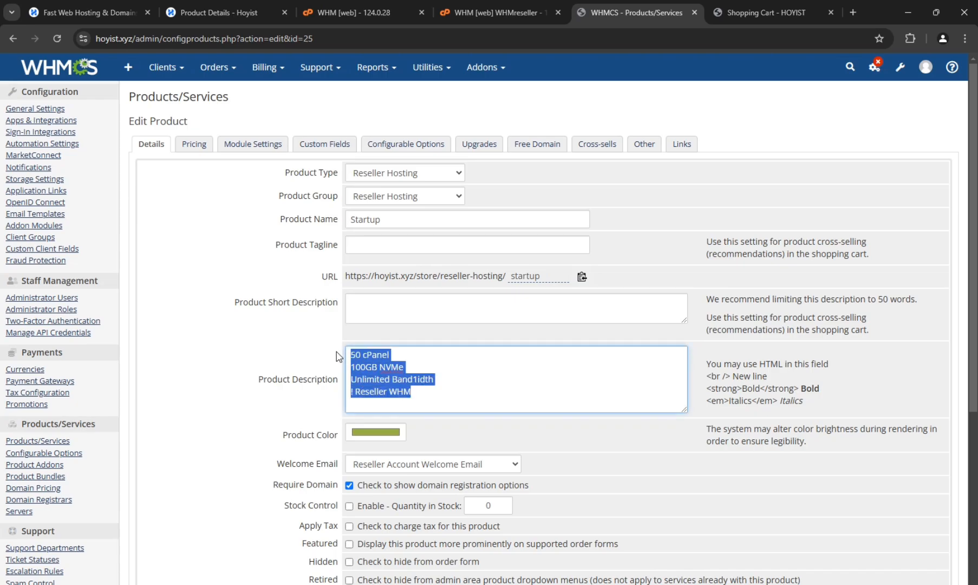
pyautogui.scroll(-4, 351, 466)
pyautogui.scroll(3, 352, 466)
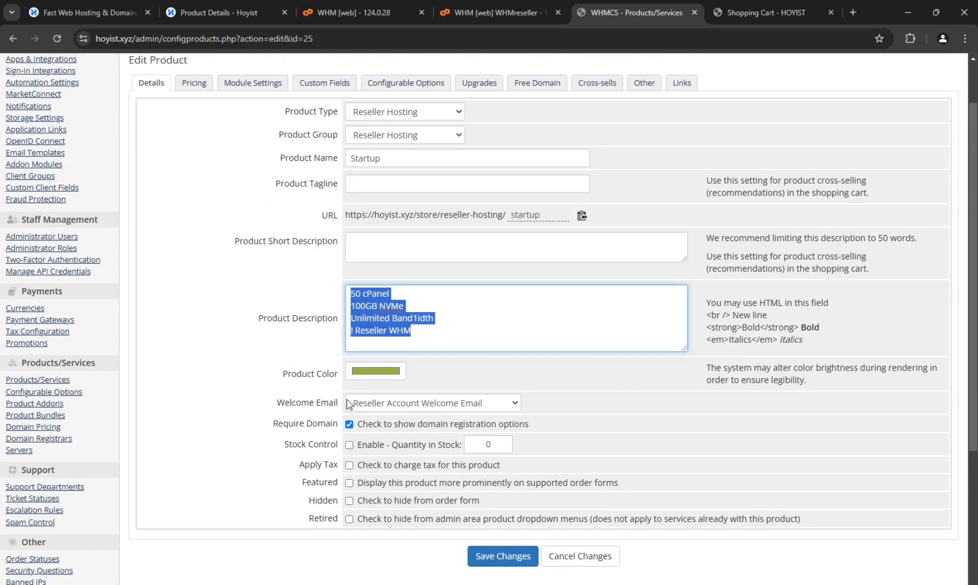
# - Keep Reseller Account Welcome Email as the welcome email and enable charging tax, leaving the tagline and short description empty
pyautogui.click(372, 403)
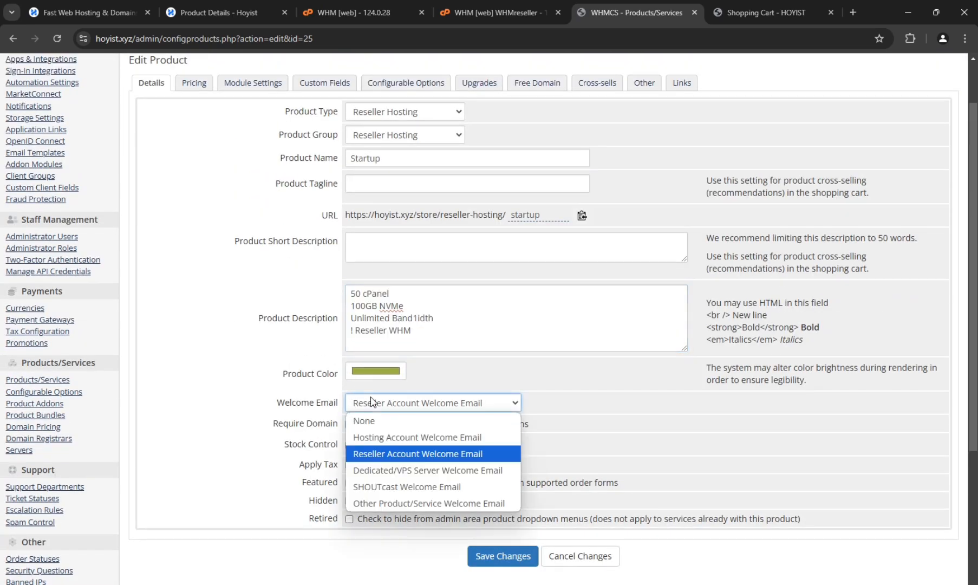
pyautogui.click(385, 456)
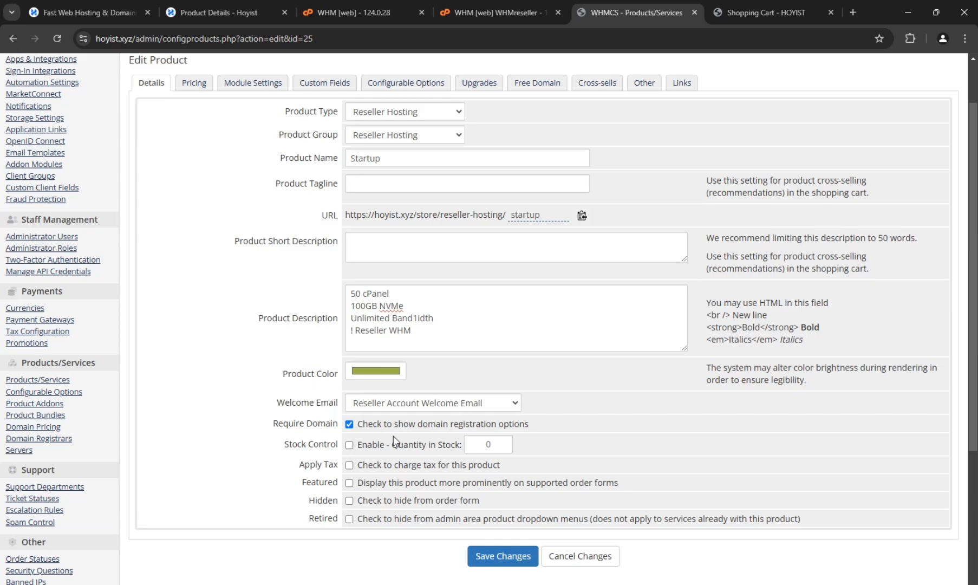
pyautogui.click(388, 466)
pyautogui.scroll(1, 368, 486)
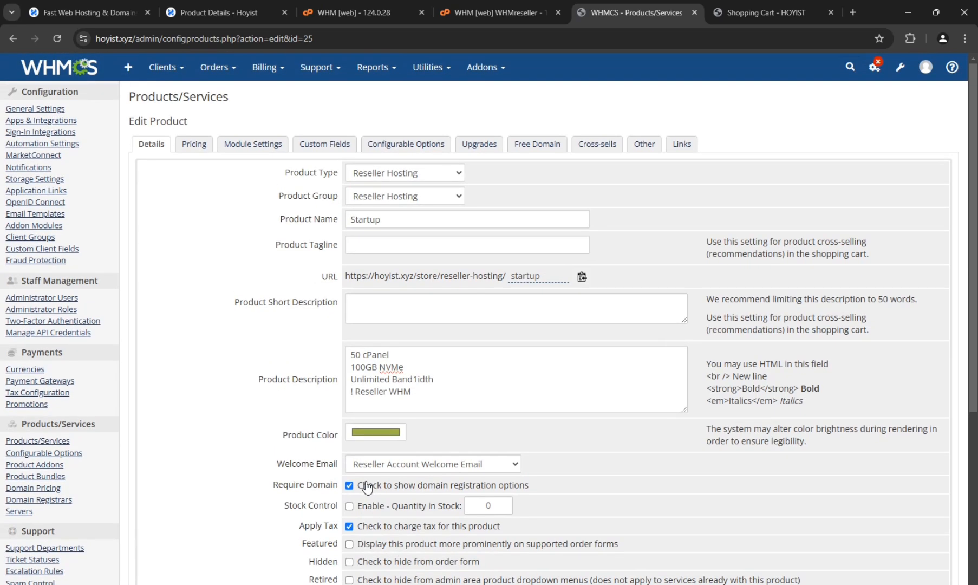
pyautogui.click(356, 246)
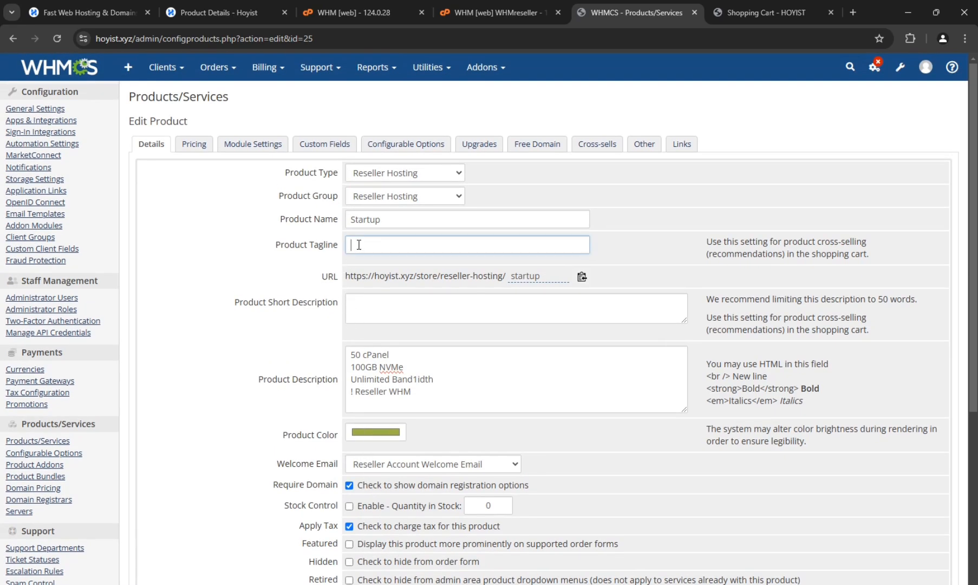
pyautogui.click(374, 308)
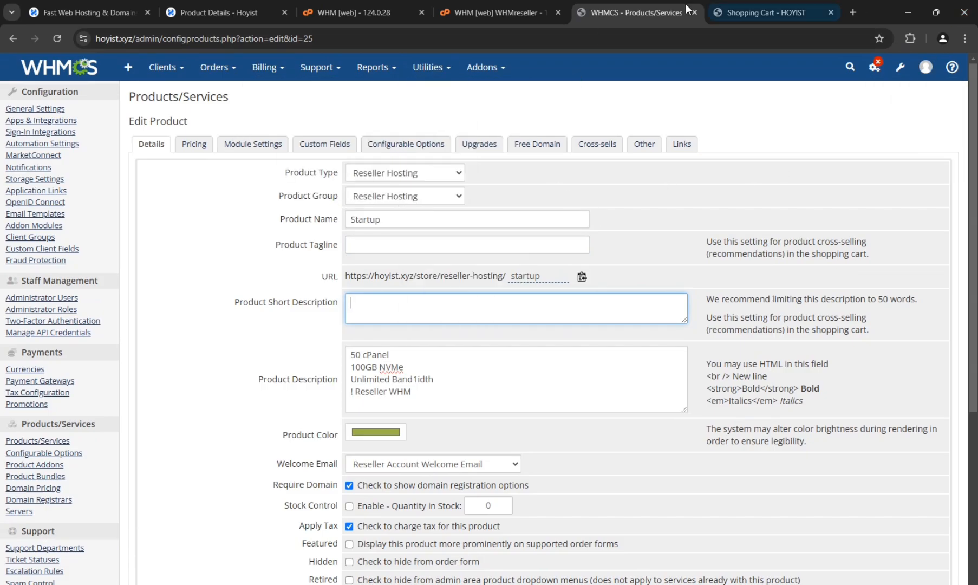
# - Make the Startup product's payment recurring, priced at 10 USD monthly and 120.00 USD annually
pyautogui.click(191, 150)
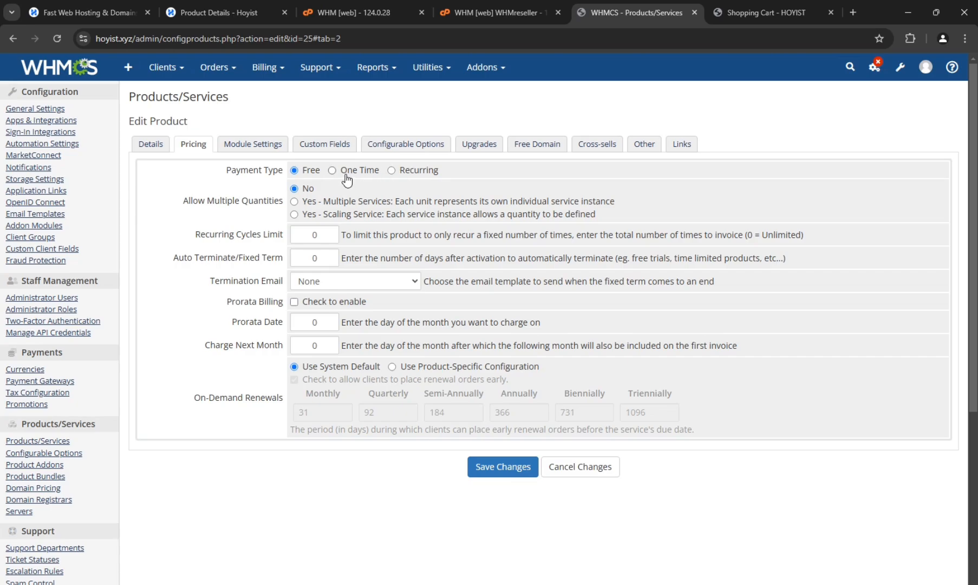
pyautogui.click(418, 171)
pyautogui.click(417, 264)
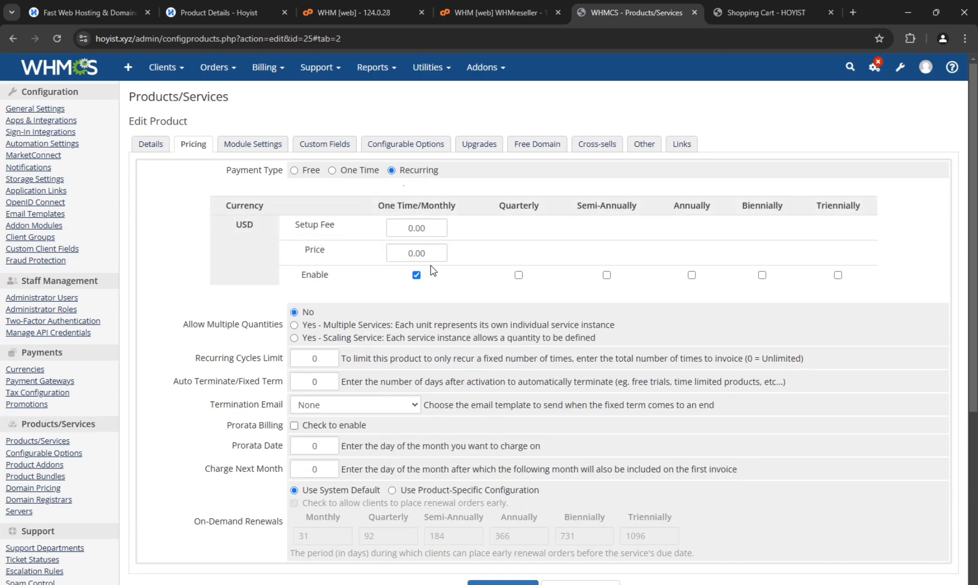
pyautogui.click(692, 275)
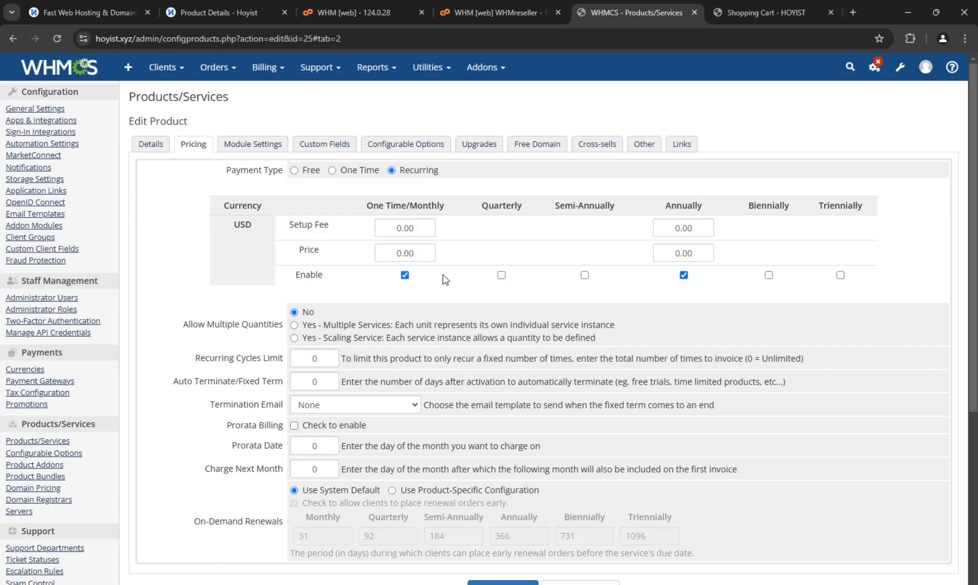
pyautogui.doubleClick(410, 256)
pyautogui.write('10')
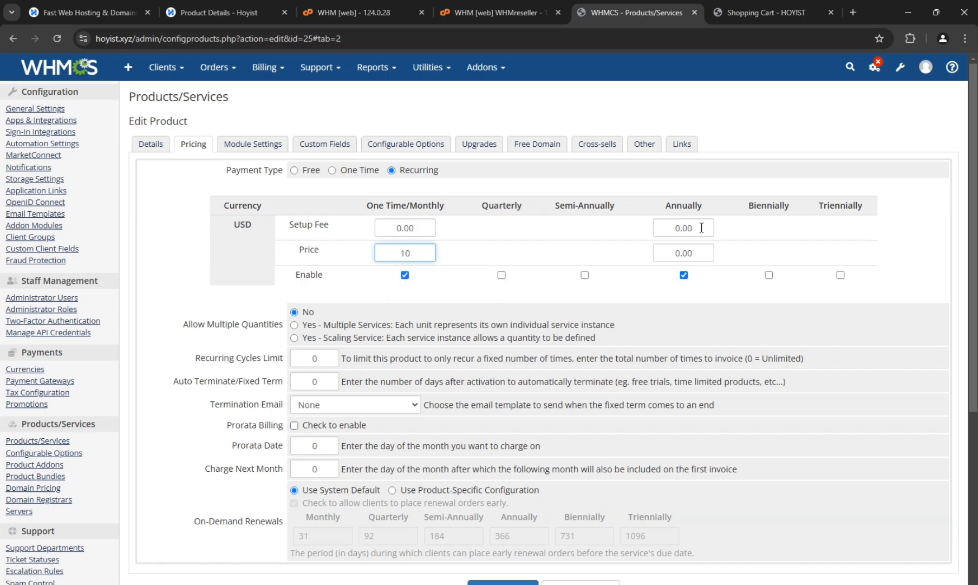
pyautogui.click(671, 255)
pyautogui.write('12')
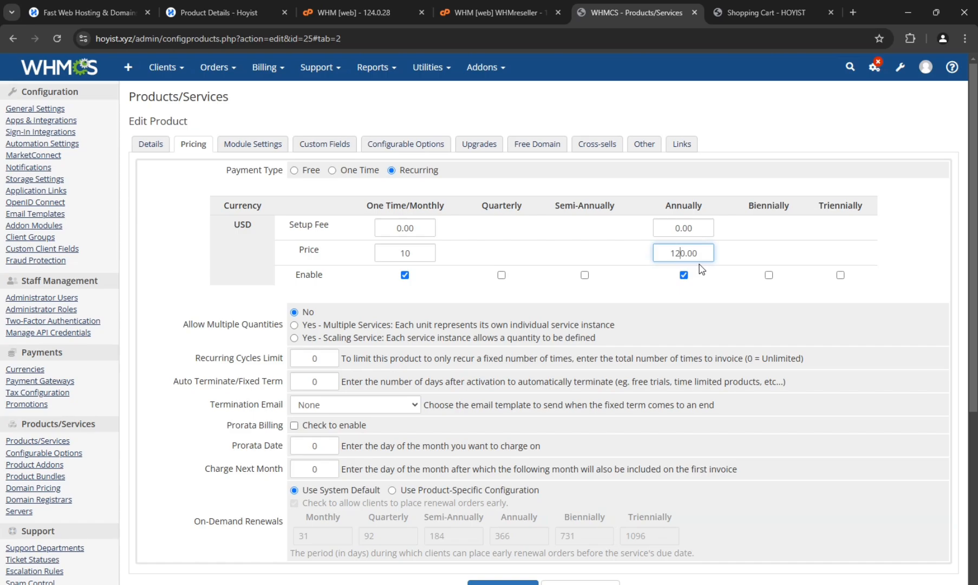
pyautogui.scroll(-1, 702, 269)
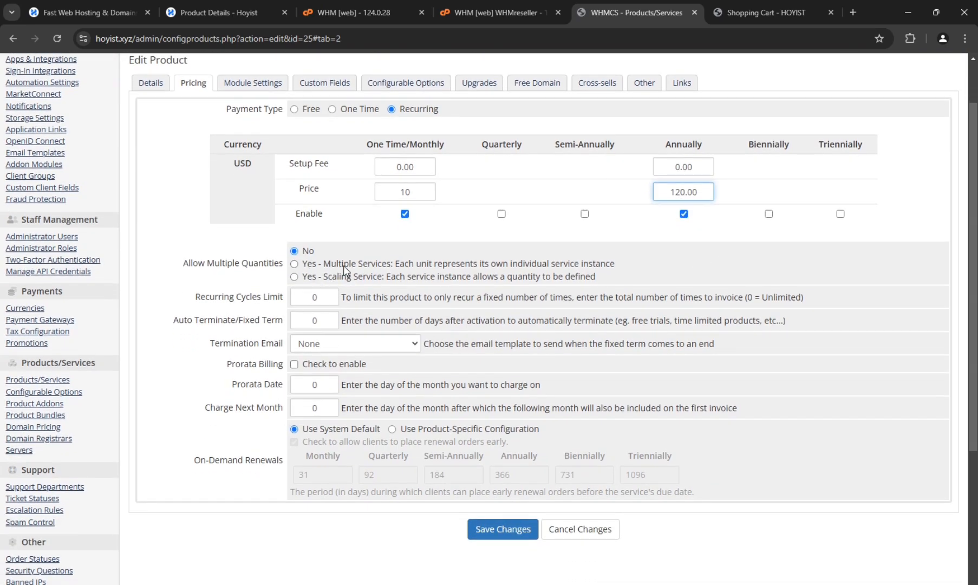
pyautogui.scroll(1, 344, 270)
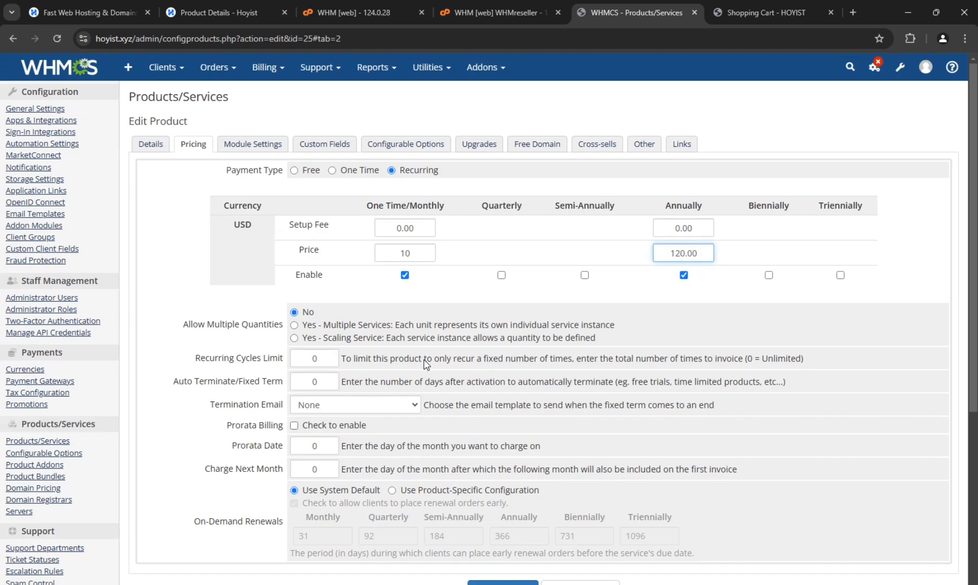
# - View the product's module settings, switch to WHM and open the form for adding a package
pyautogui.click(253, 144)
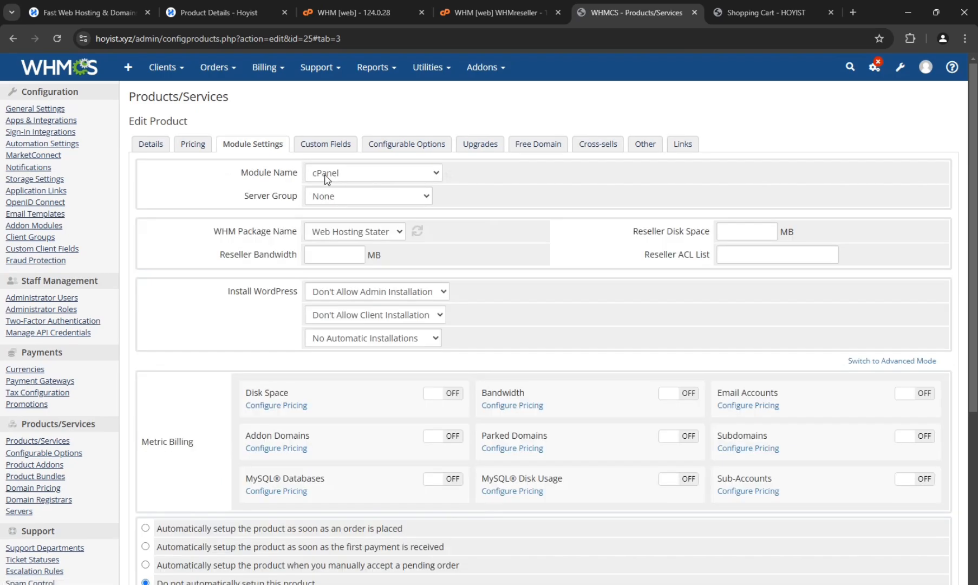
pyautogui.click(472, 10)
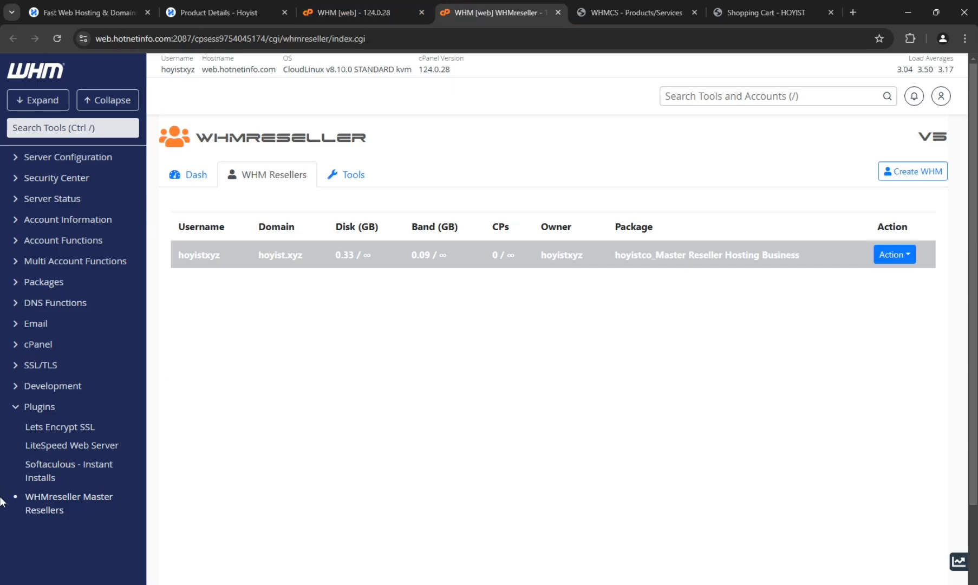
pyautogui.click(93, 132)
pyautogui.write('packa')
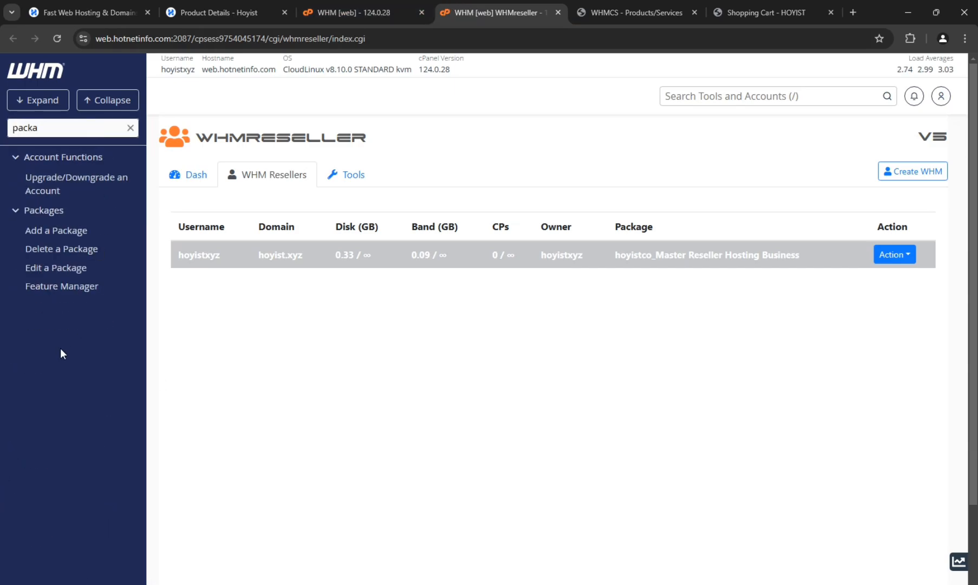
pyautogui.click(77, 230)
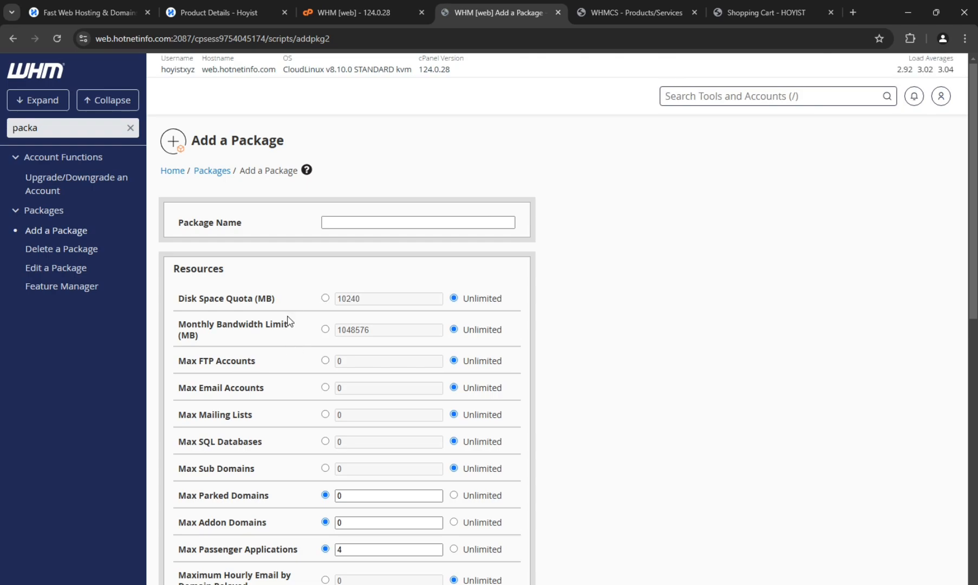
# - Name the new package Reseller Hosting Starter Plans
pyautogui.click(350, 220)
pyautogui.write('Reseller Hos')
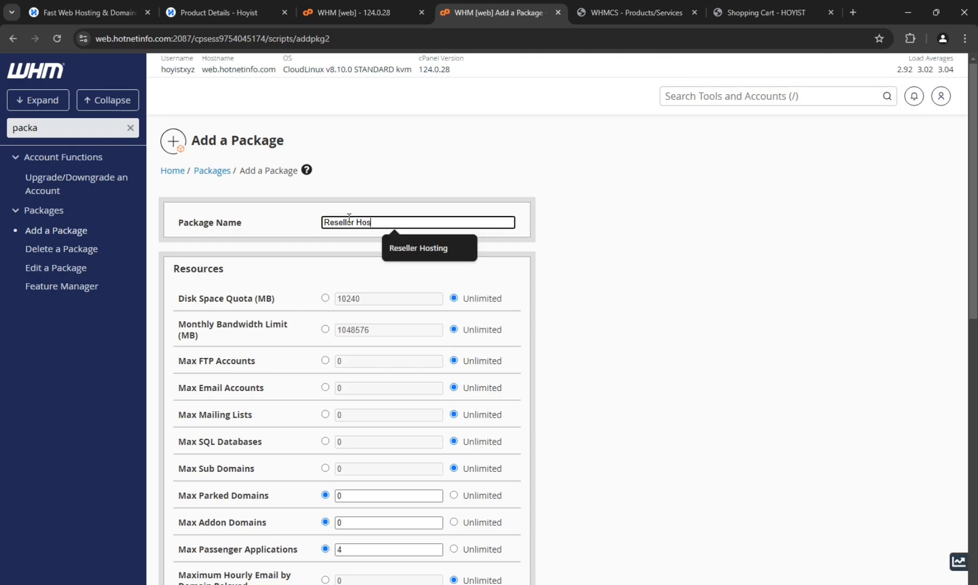
pyautogui.write('ting Starter Plans')
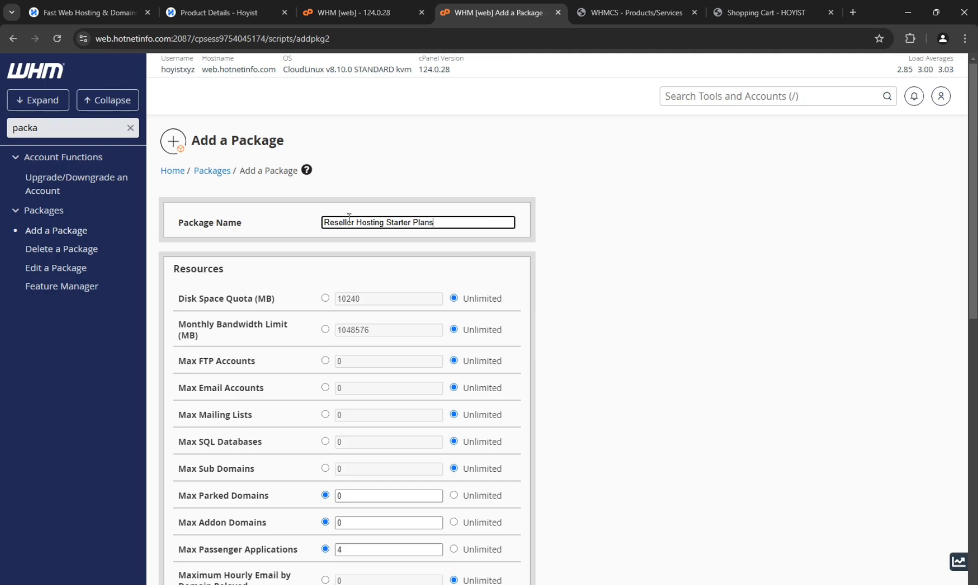
# - Set the package's disk space quota to 100000 MB and make parked domains, addon domains and passenger applications unlimited
pyautogui.scroll(-1, 325, 332)
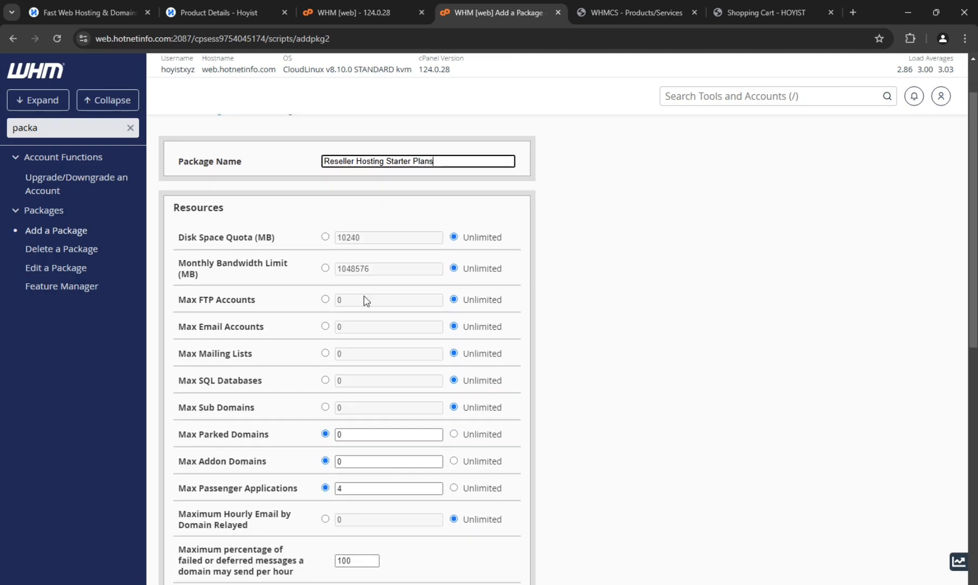
pyautogui.click(369, 238)
pyautogui.doubleClick(369, 238)
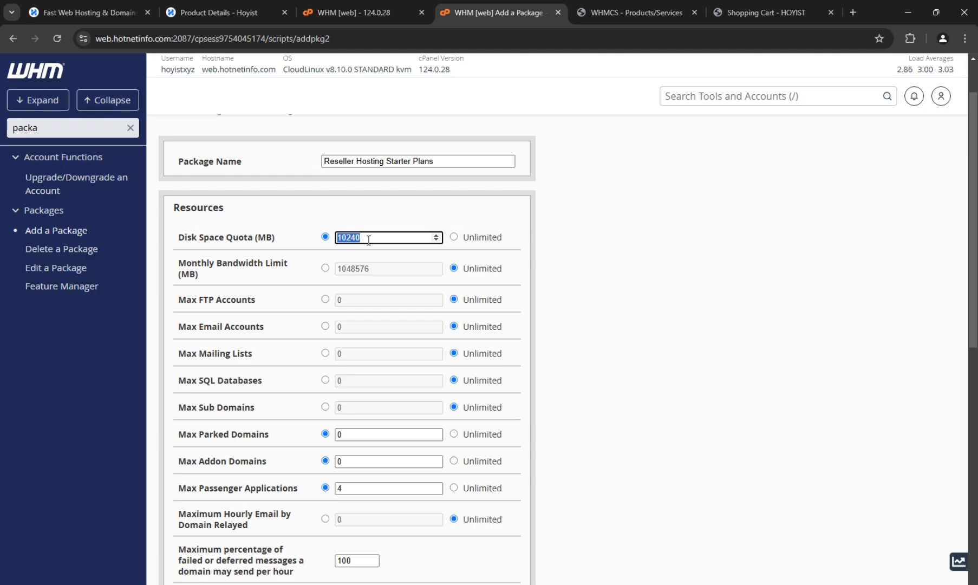
pyautogui.write('1')
pyautogui.click(467, 434)
pyautogui.click(466, 462)
pyautogui.click(461, 494)
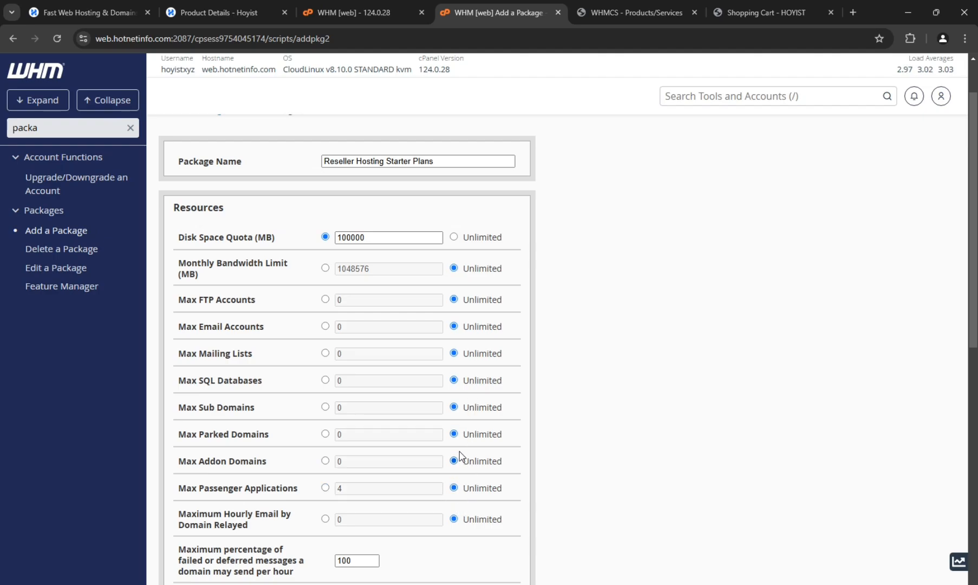
# - Enable the WP Toolkit extension with 100000000 WordPress websites under vulnerability protection
pyautogui.scroll(-2, 461, 458)
pyautogui.scroll(-6, 446, 408)
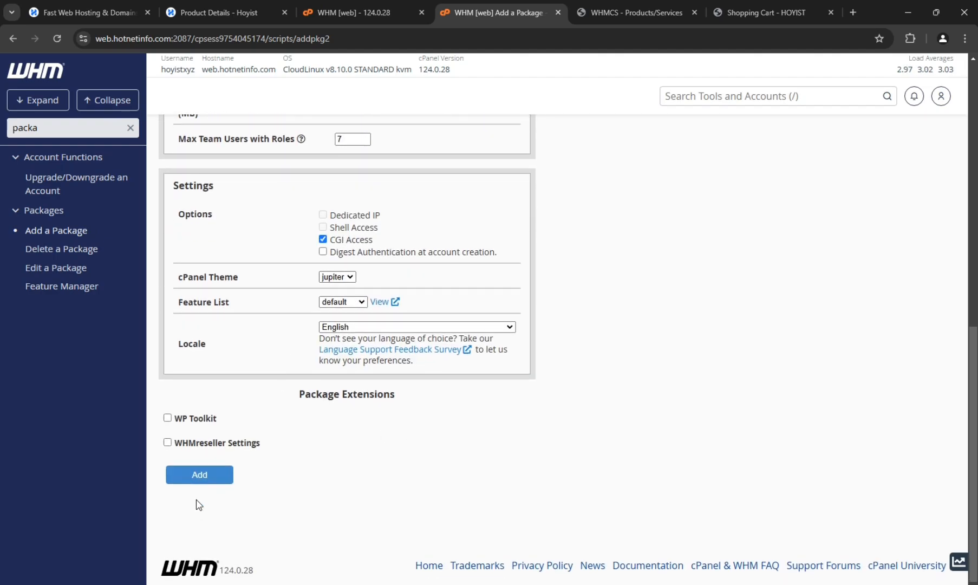
pyautogui.click(168, 417)
pyautogui.click(324, 461)
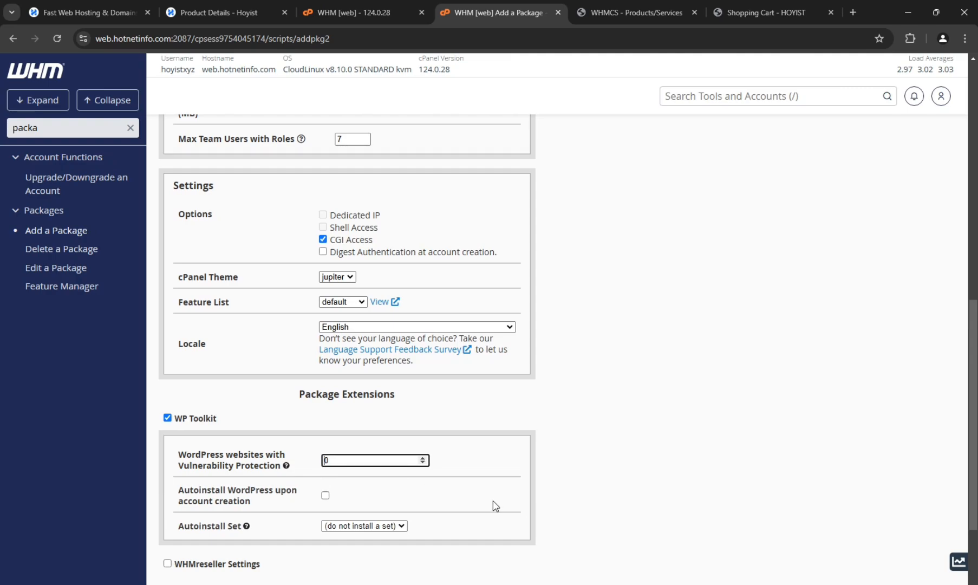
pyautogui.write('100000000')
pyautogui.scroll(-2, 423, 509)
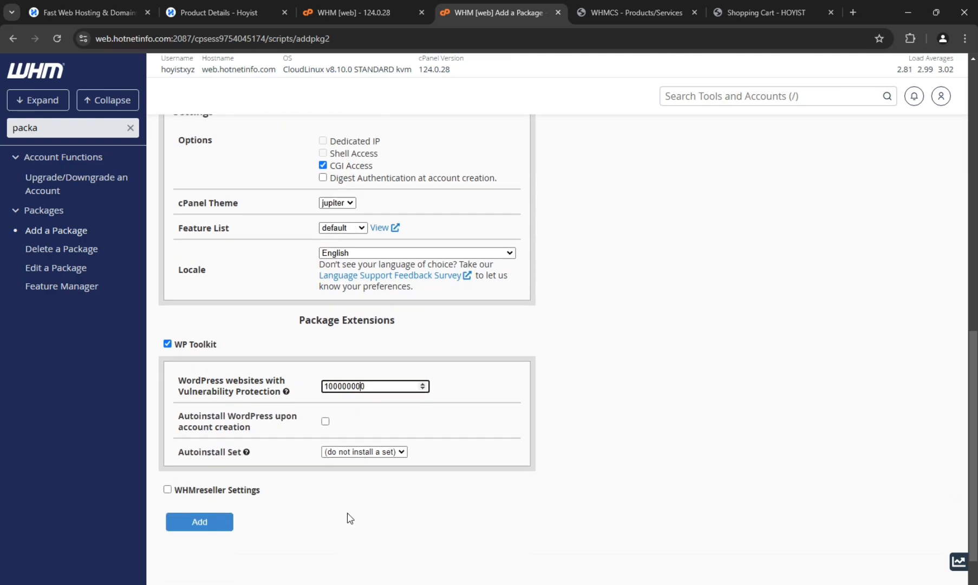
# - Enable WHMreseller settings with WHM Reseller privileges, 50 cPanel accounts maximum and no disk or bandwidth overselling, and add the package
pyautogui.click(167, 442)
pyautogui.scroll(-2, 171, 444)
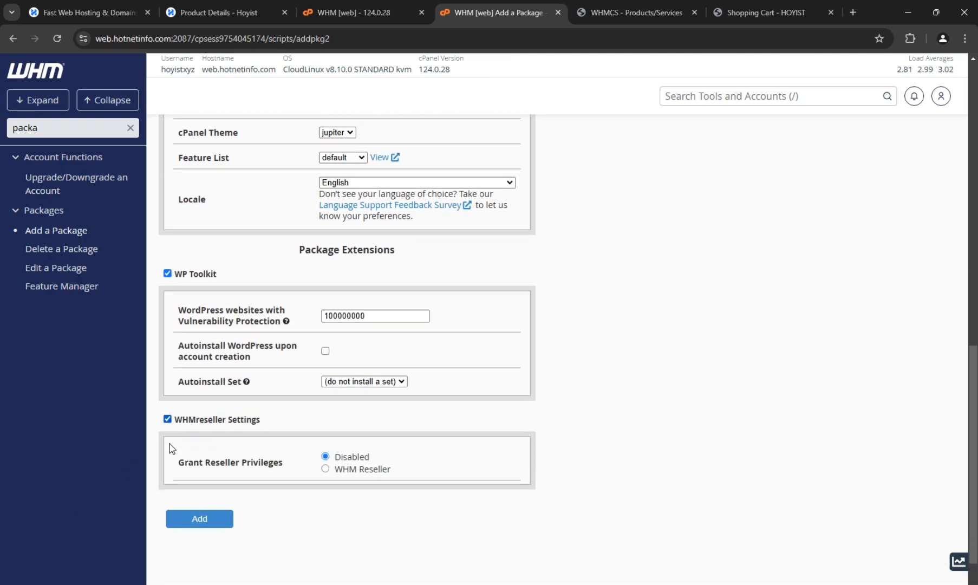
pyautogui.click(326, 425)
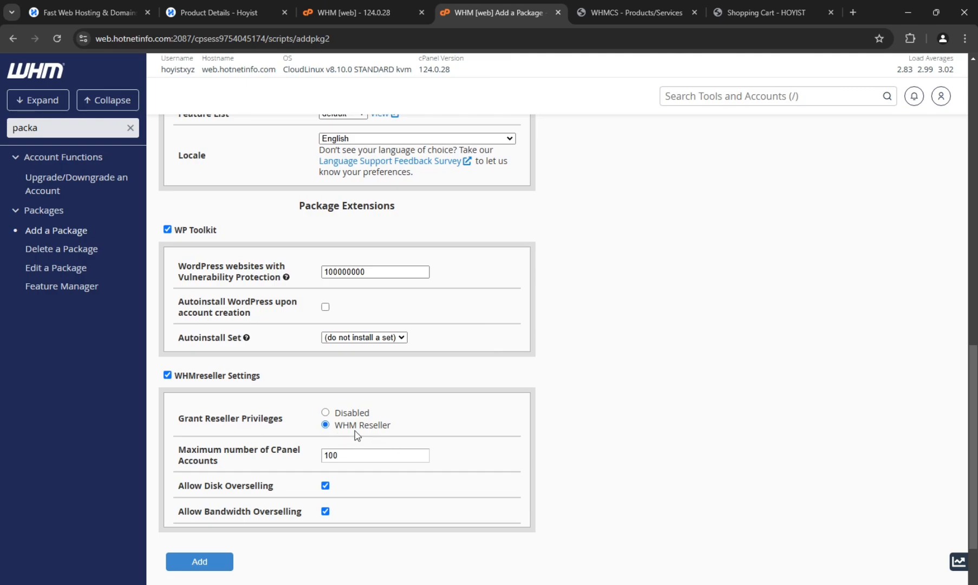
pyautogui.moveTo(347, 454); pyautogui.dragTo(274, 447)
pyautogui.write('5')
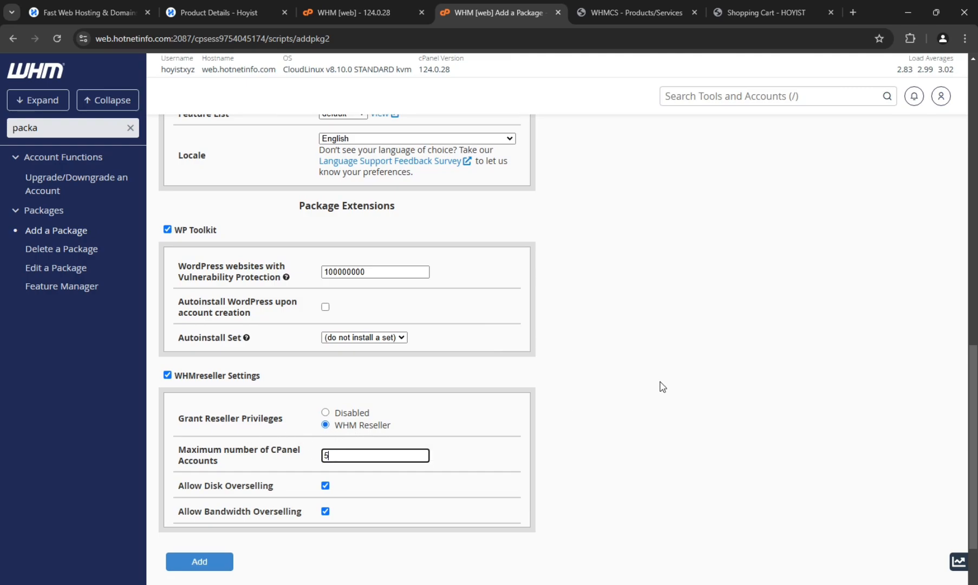
pyautogui.write('0')
pyautogui.click(325, 486)
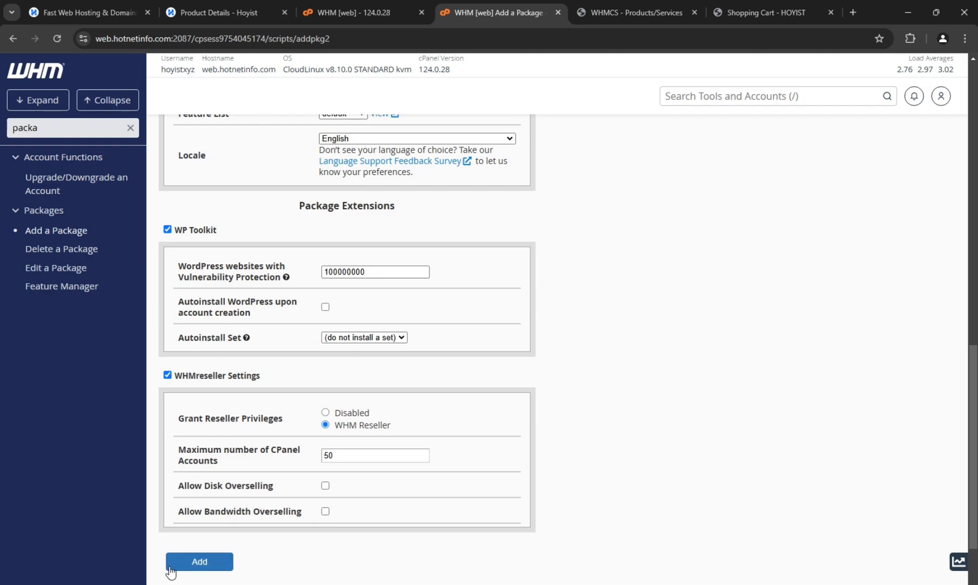
pyautogui.scroll(-2, 168, 567)
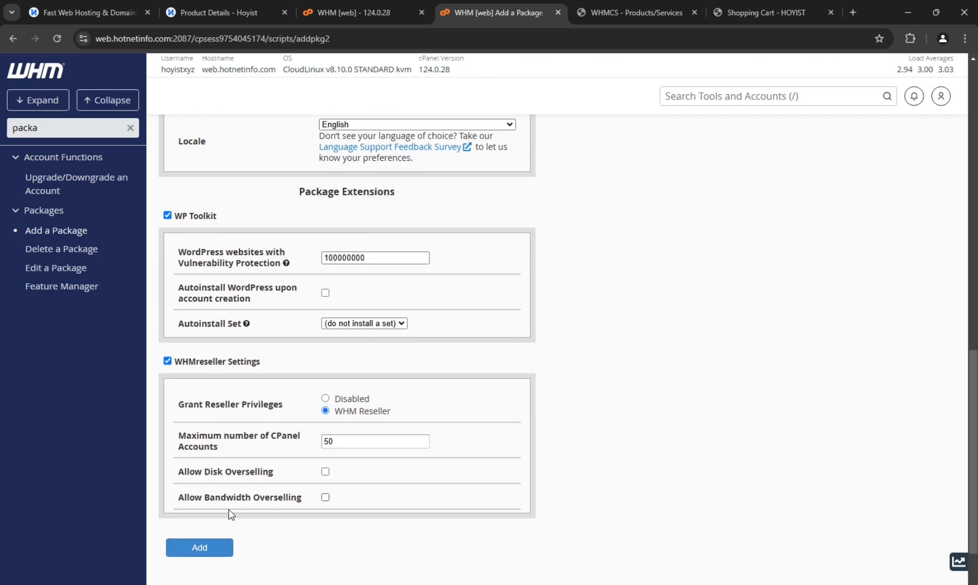
pyautogui.click(192, 478)
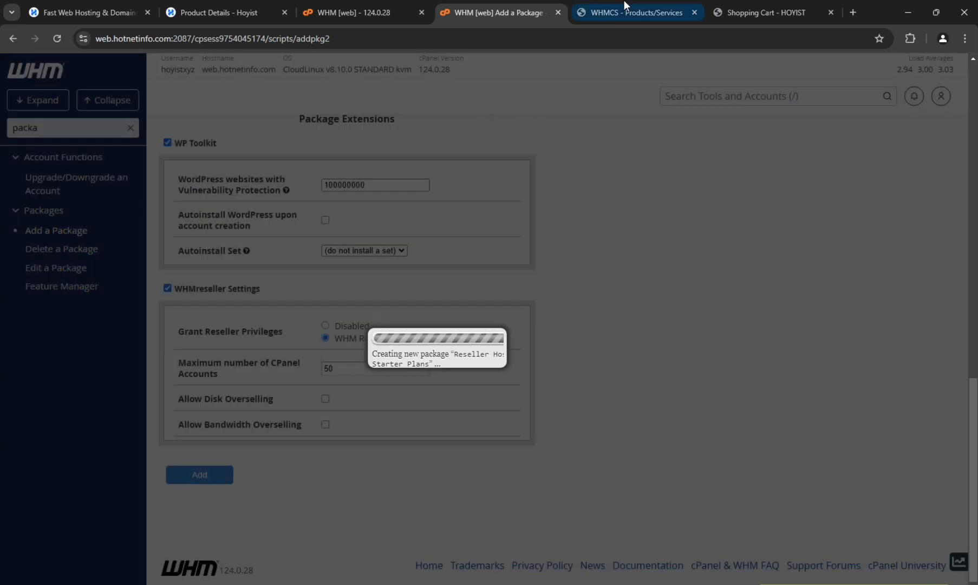
# - Switch back to WHMCS and save the Startup product's changes
pyautogui.click(623, 11)
pyautogui.scroll(-5, 487, 325)
pyautogui.click(501, 362)
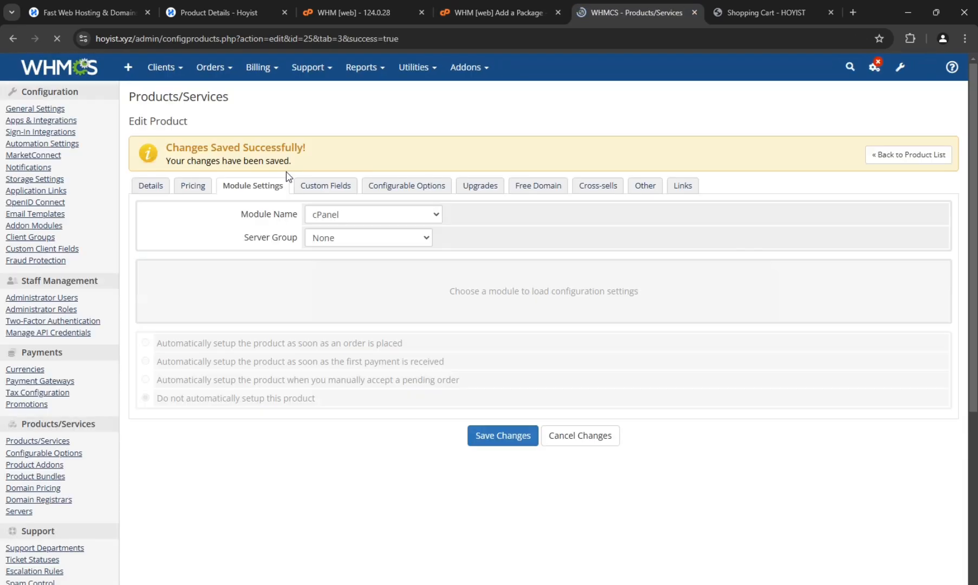
# - Assign the Startup product's cPanel module to the Finland Server group and choose the Reseller Hosting Starter Plans WHM package
pyautogui.click(343, 216)
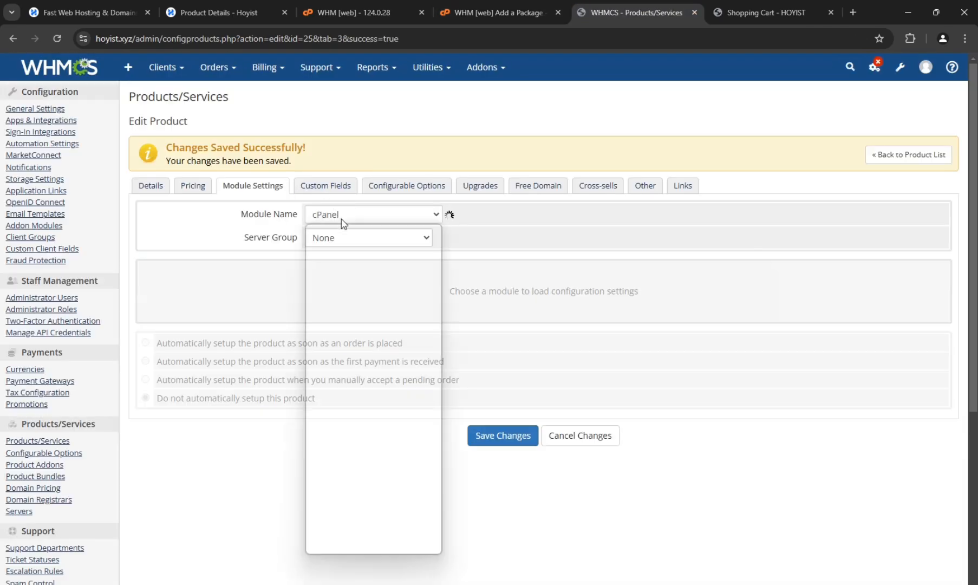
pyautogui.click(339, 294)
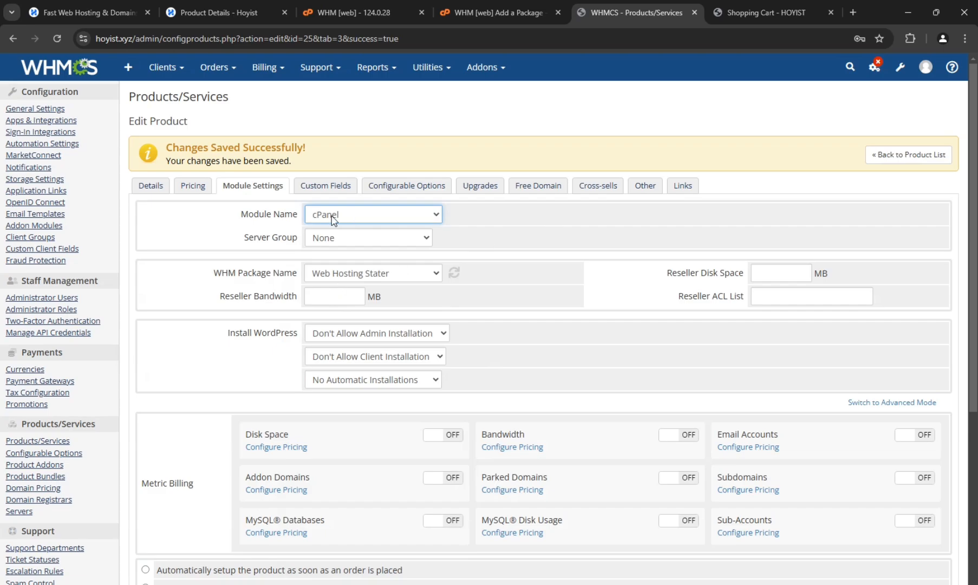
pyautogui.click(329, 239)
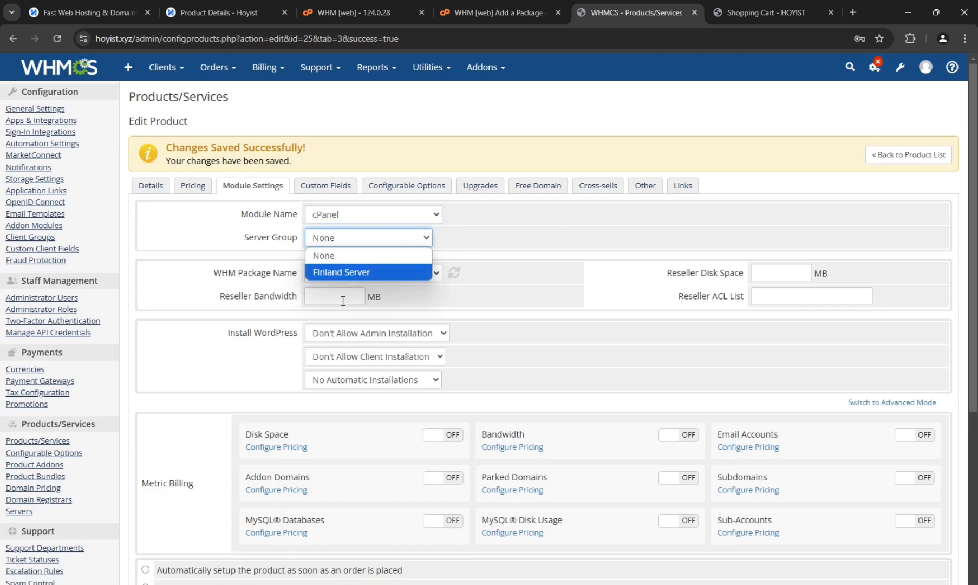
pyautogui.click(339, 273)
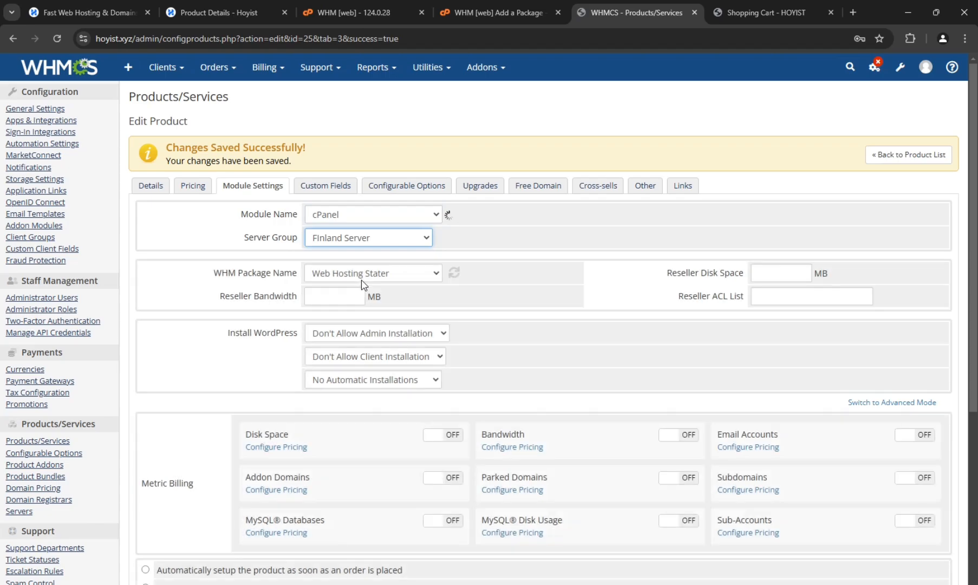
pyautogui.click(362, 275)
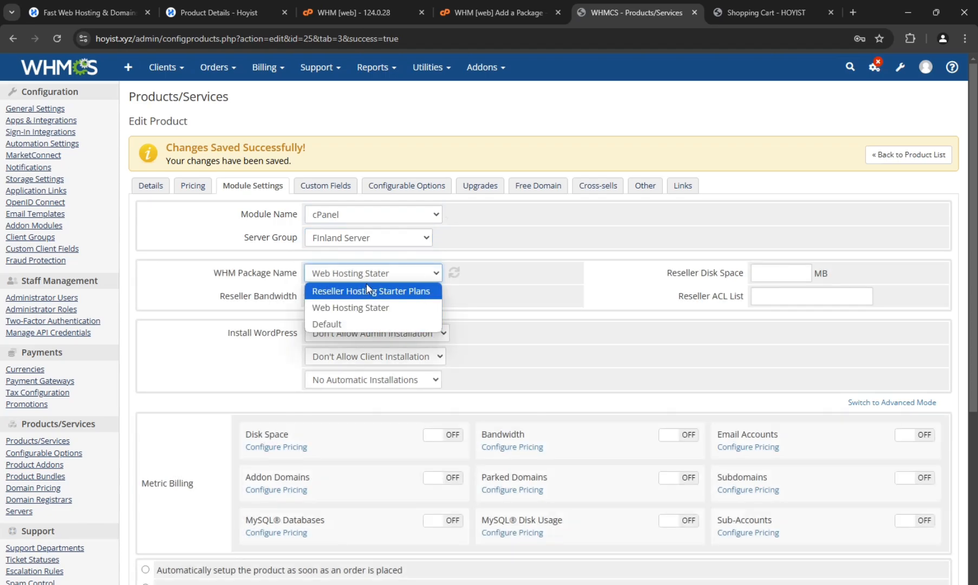
pyautogui.click(375, 293)
# - Set the product to be set up automatically as soon as the first payment is received
pyautogui.scroll(-2, 331, 291)
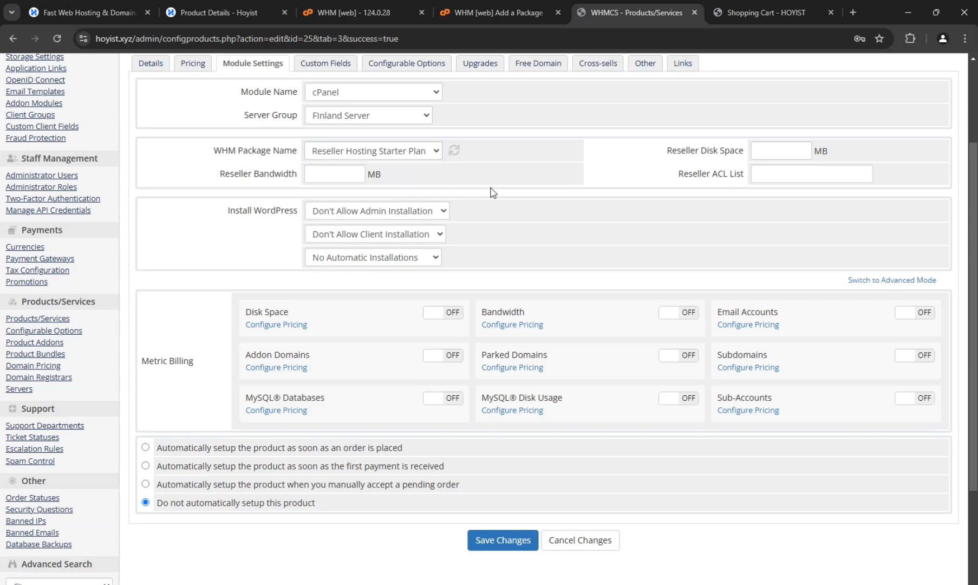
pyautogui.click(792, 152)
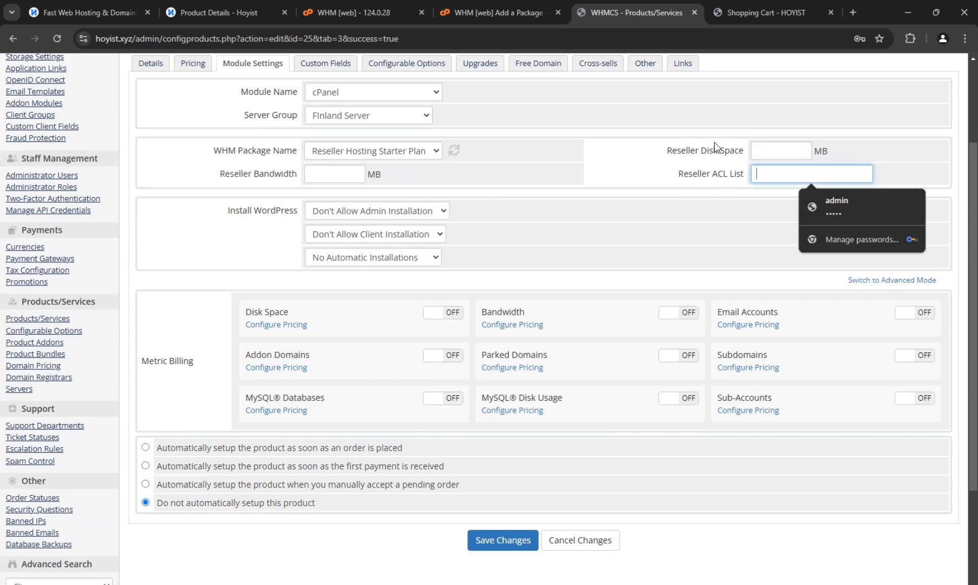
pyautogui.moveTo(719, 150); pyautogui.dragTo(686, 150)
pyautogui.click(281, 175)
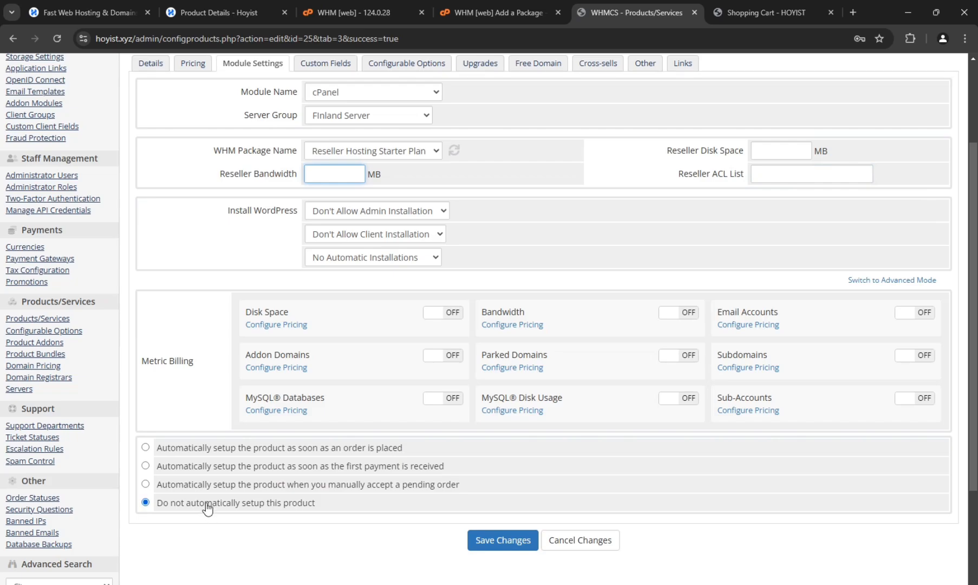
pyautogui.click(199, 467)
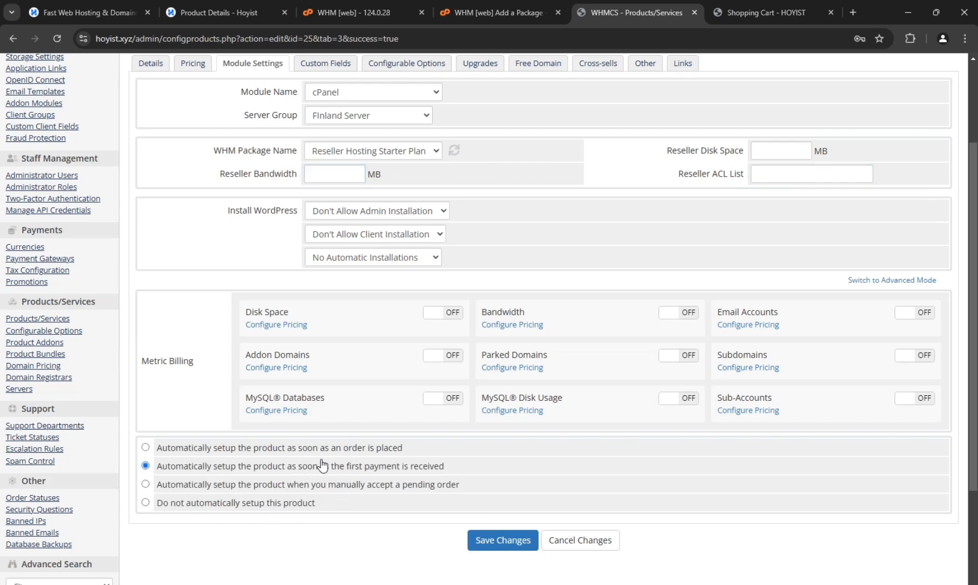
# - Look through the product's custom fields, configurable options and available package upgrades
pyautogui.scroll(3, 346, 535)
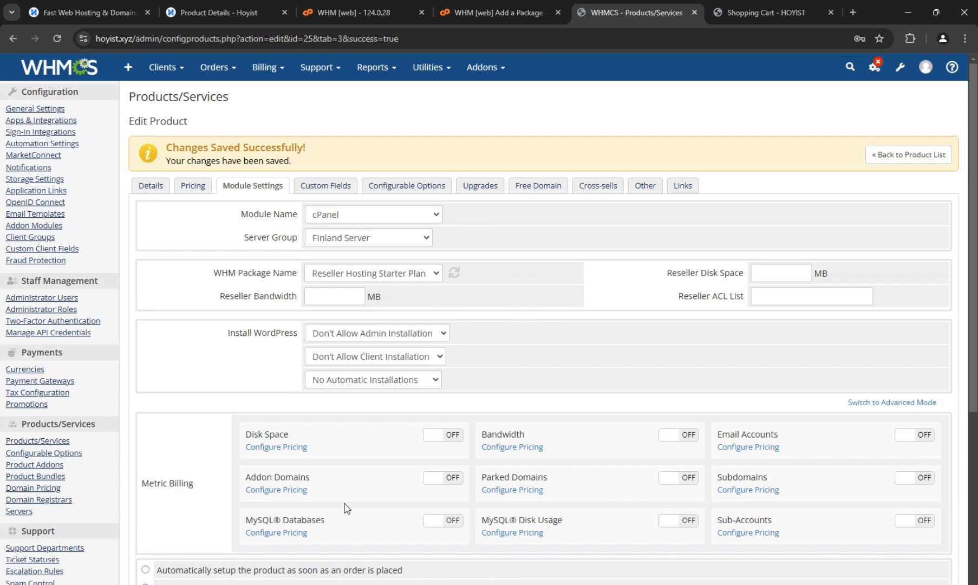
pyautogui.click(325, 186)
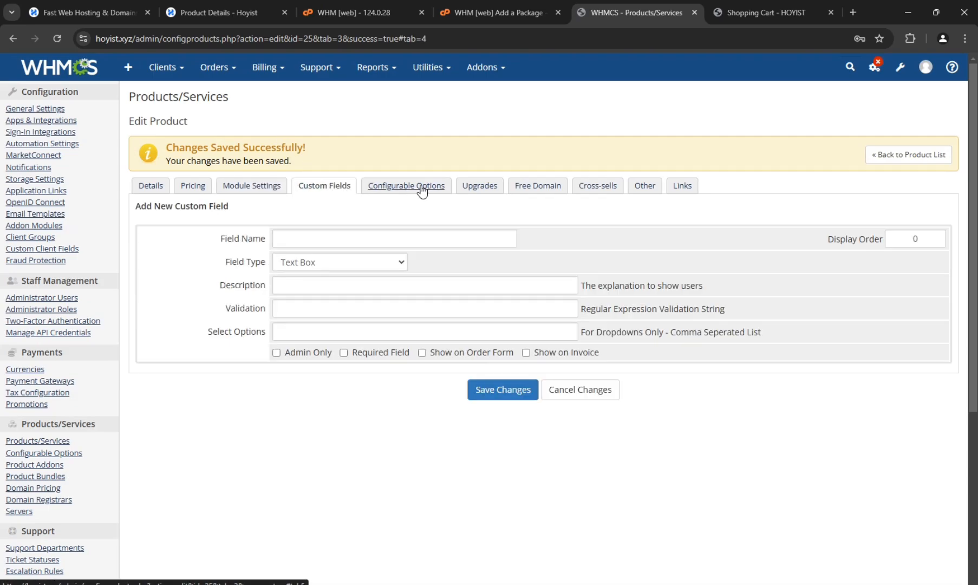
pyautogui.click(422, 190)
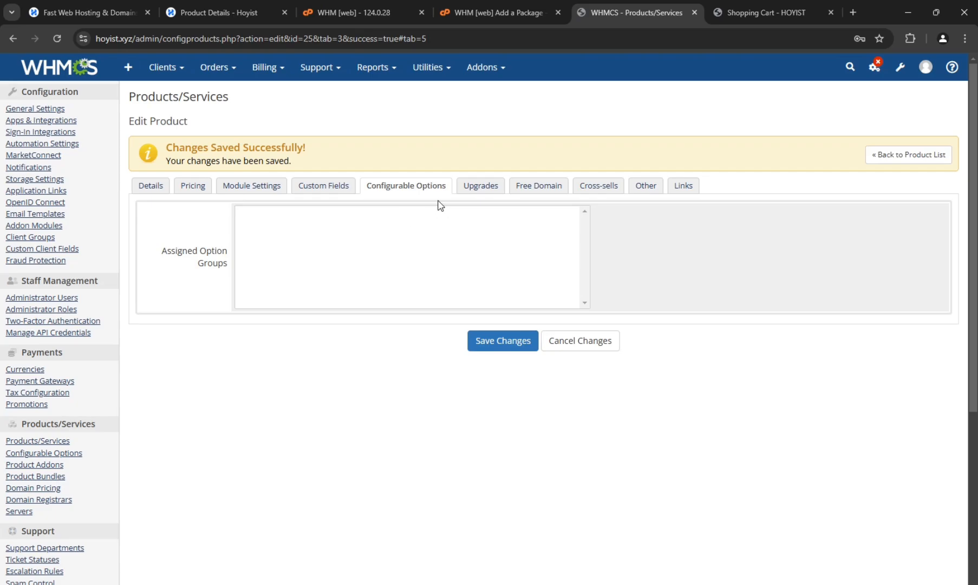
pyautogui.click(481, 187)
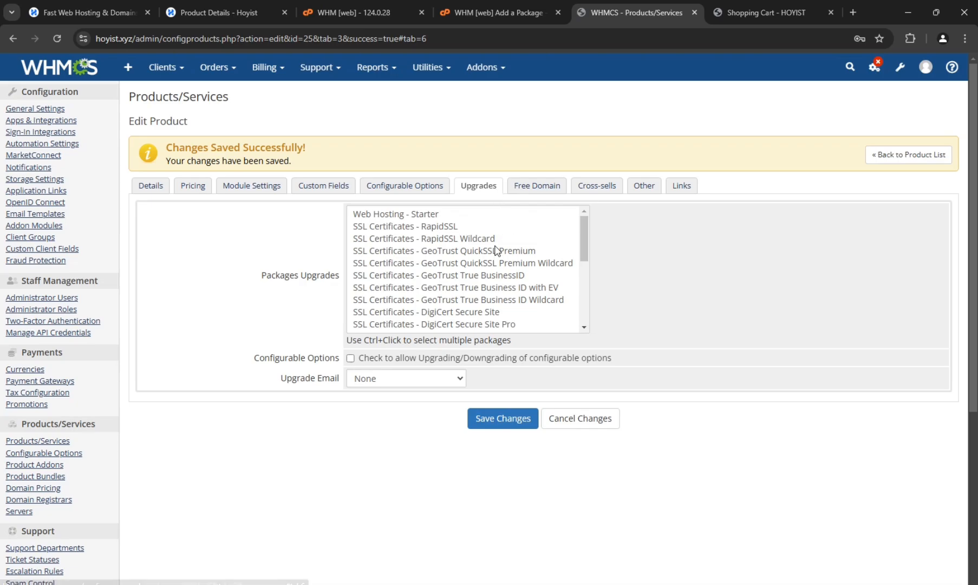
pyautogui.scroll(-5, 500, 271)
pyautogui.scroll(5, 500, 282)
# - Offer a free .com domain registration/transfer only, renewed as normal, with the annual payment term
pyautogui.click(551, 186)
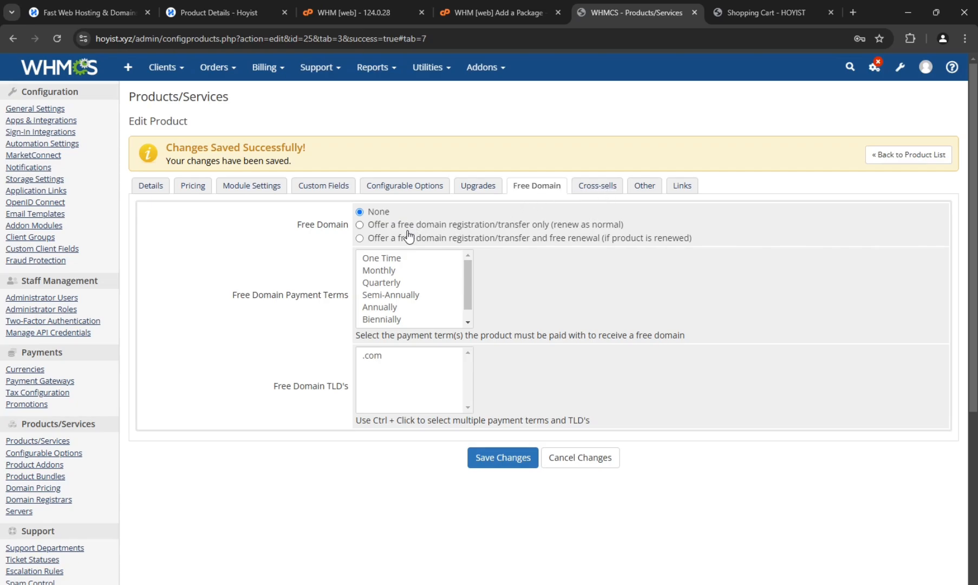
pyautogui.click(389, 361)
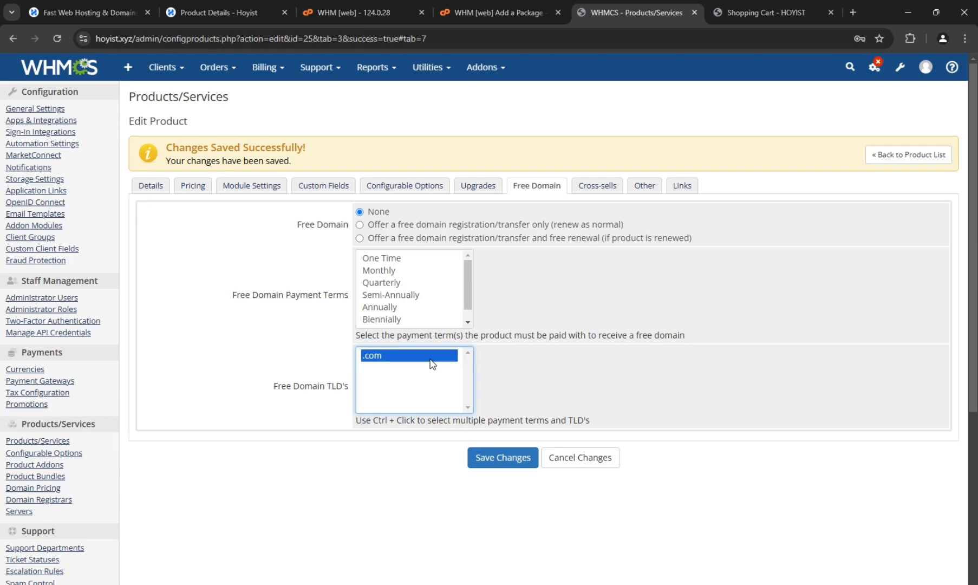
pyautogui.click(416, 308)
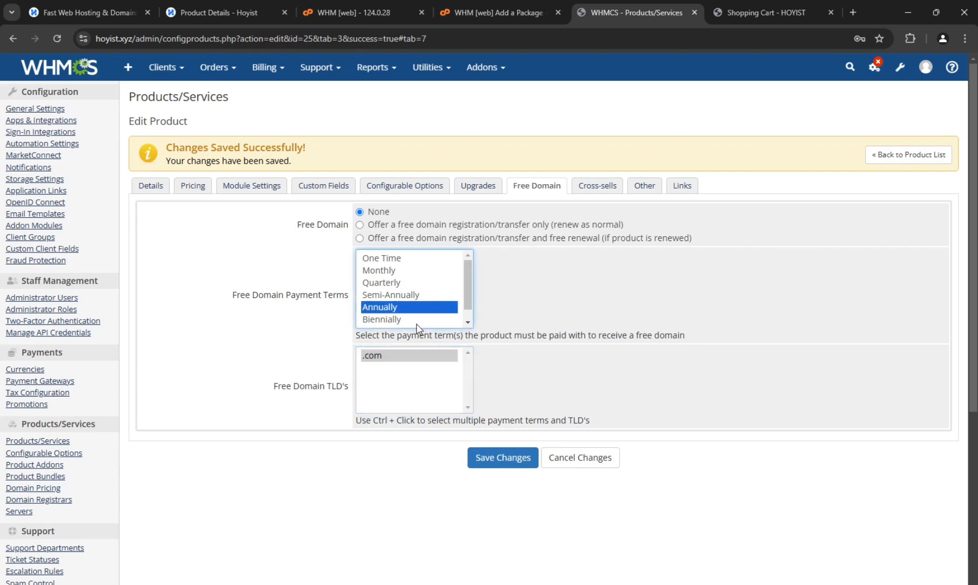
pyautogui.scroll(-1, 421, 313)
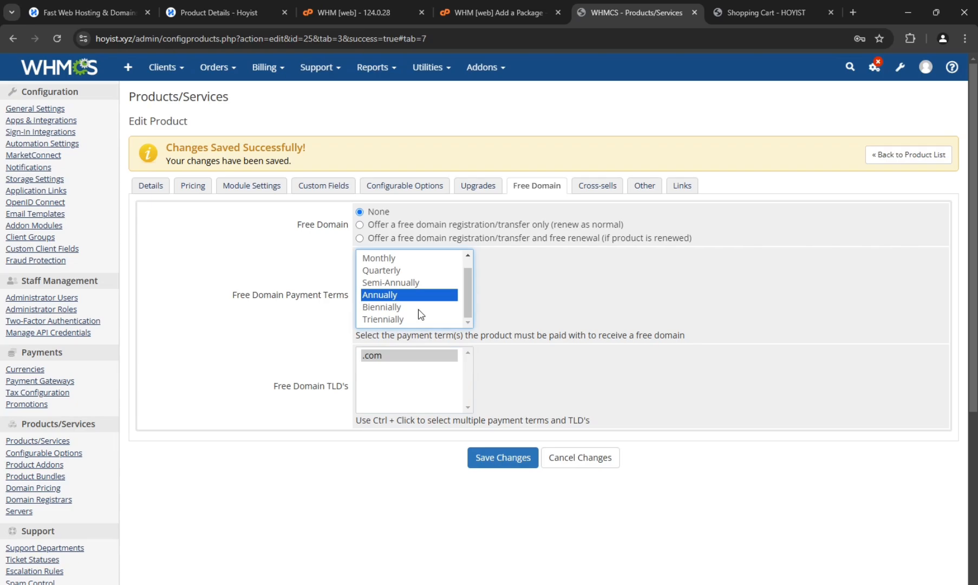
pyautogui.click(416, 231)
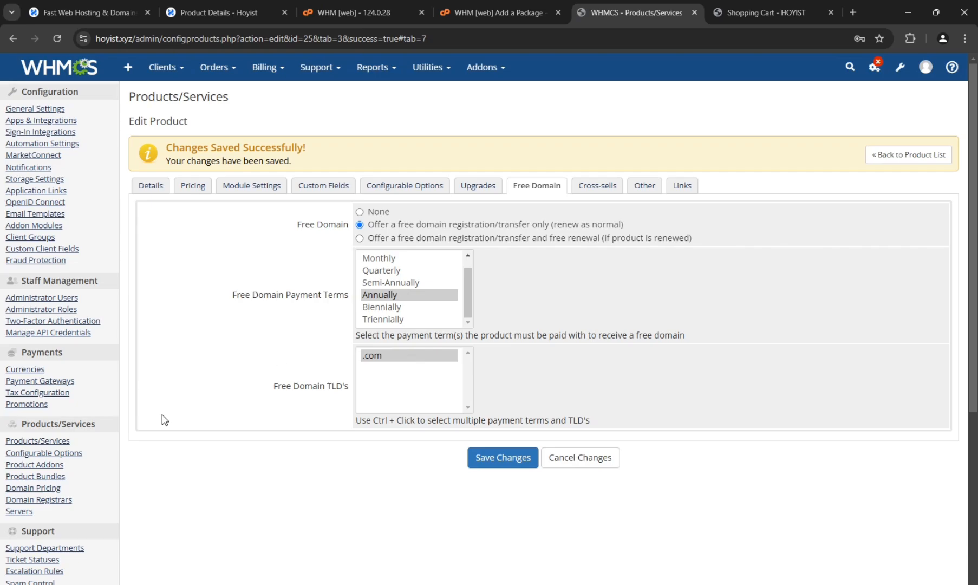
# - Check the product's cross-sells and other settings, and save the product's changes
pyautogui.click(585, 189)
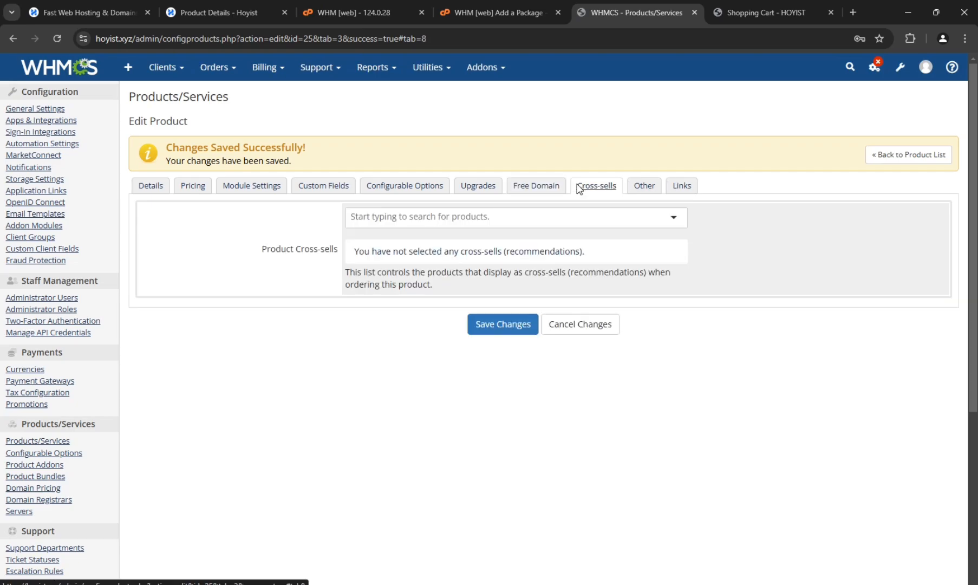
pyautogui.click(387, 217)
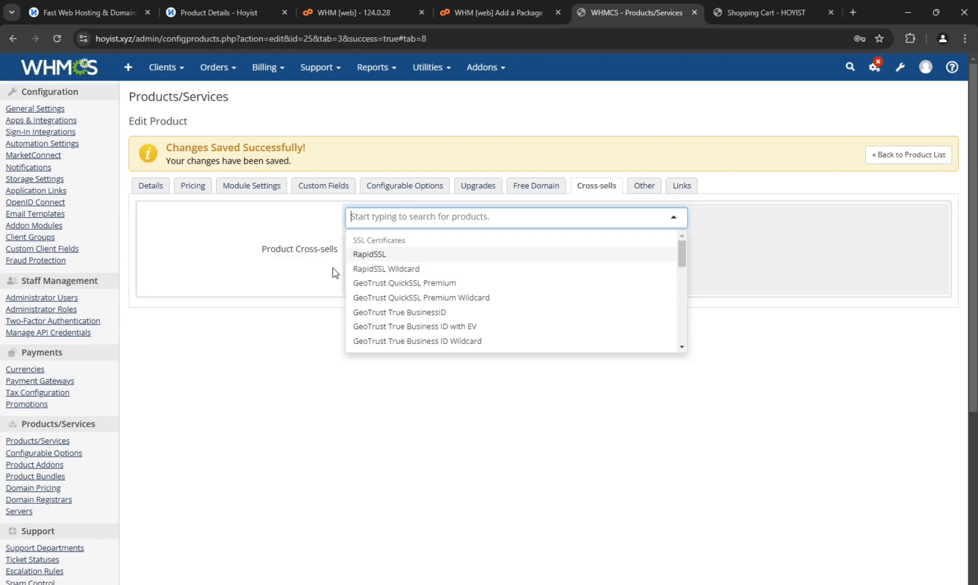
pyautogui.hotkey('ctrl', 'Tab')
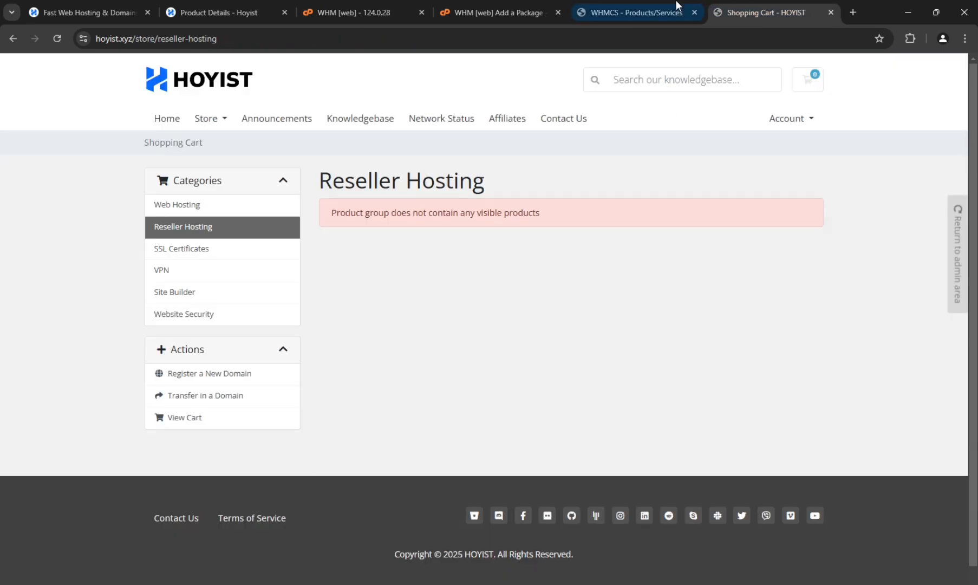
pyautogui.click(647, 1)
pyautogui.click(681, 128)
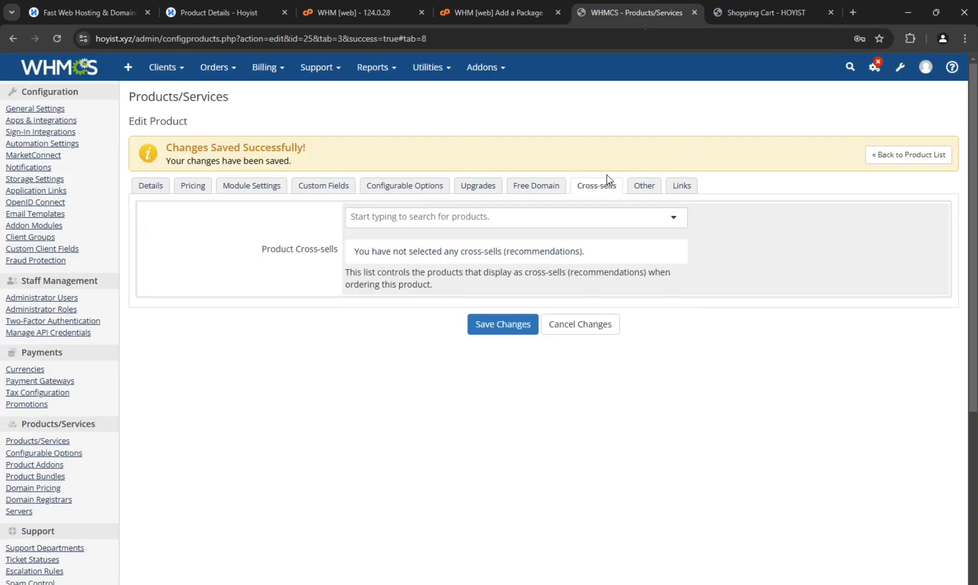
pyautogui.click(642, 185)
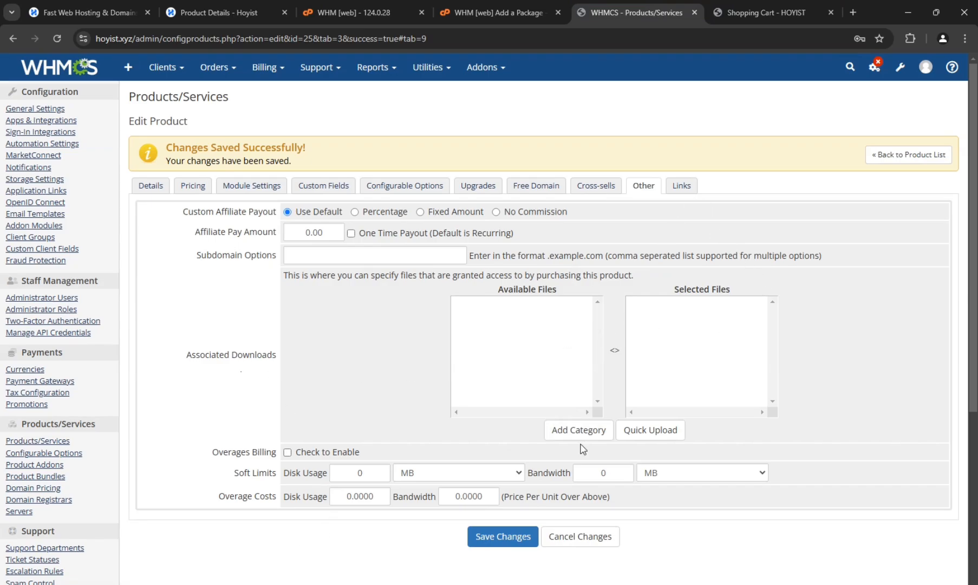
pyautogui.click(501, 546)
# - Switch to the Hoyist storefront, reload the Reseller Hosting page and check the Startup plan's listing
pyautogui.click(767, 12)
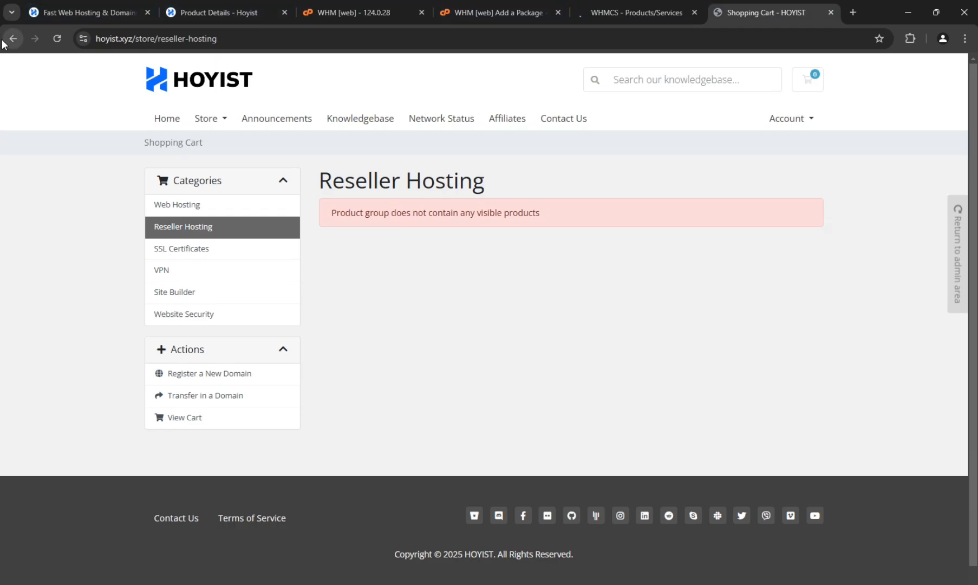
pyautogui.click(57, 38)
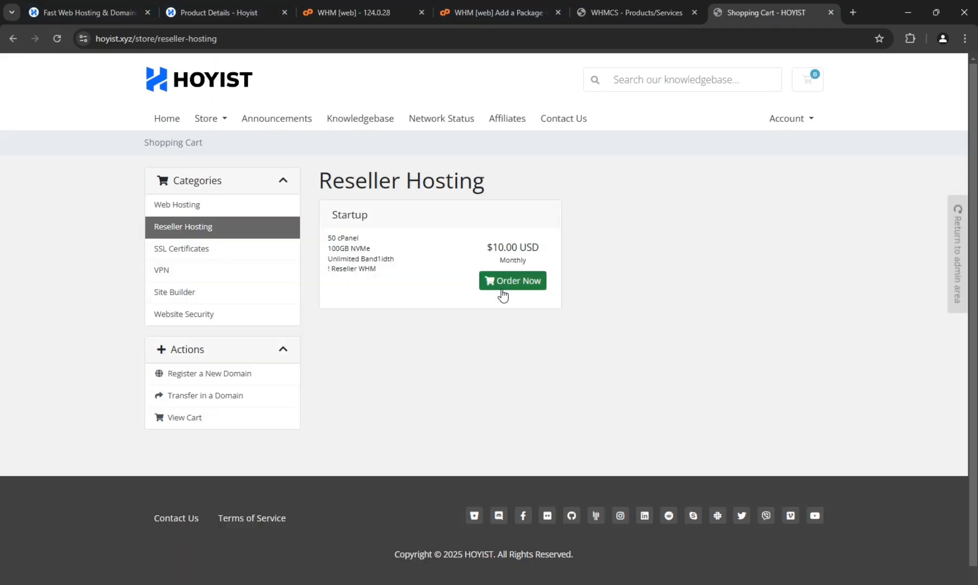
pyautogui.moveTo(407, 281); pyautogui.dragTo(318, 206)
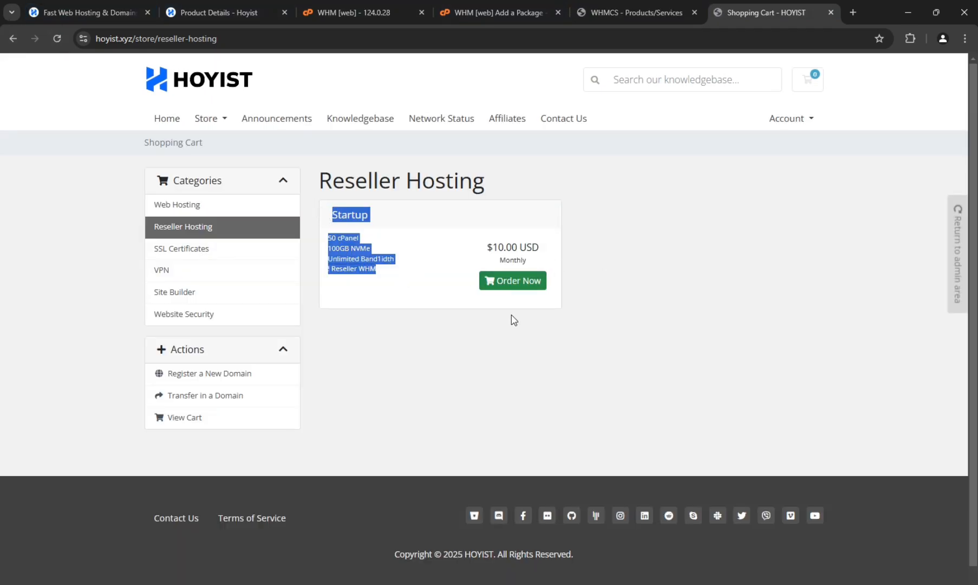
# - Order the Startup plan with a new domain, check the availability of text-domain-name.com and continue to the plan's configuration
pyautogui.click(535, 280)
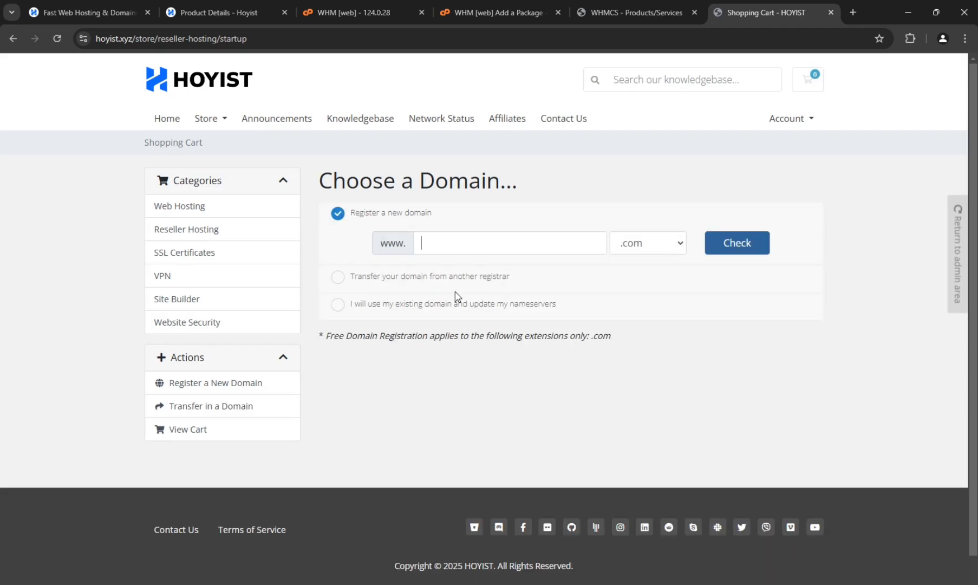
pyautogui.click(490, 245)
pyautogui.click(507, 279)
pyautogui.click(729, 248)
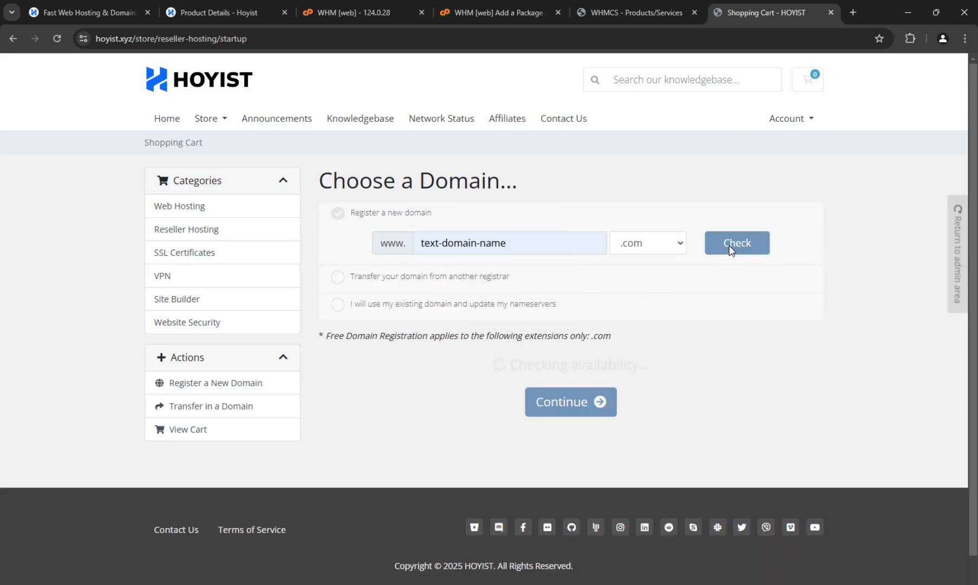
pyautogui.moveTo(334, 334); pyautogui.dragTo(612, 342)
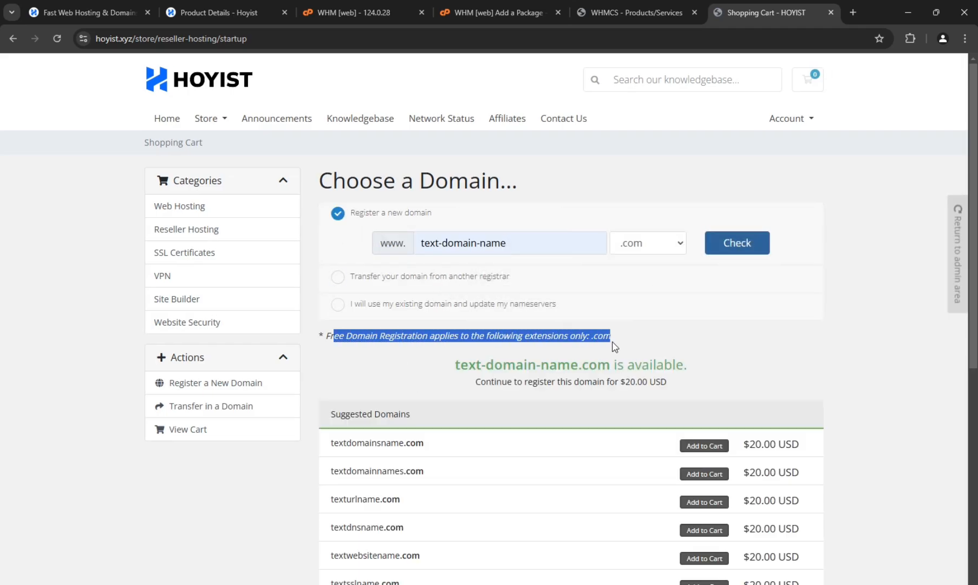
pyautogui.scroll(-6, 760, 537)
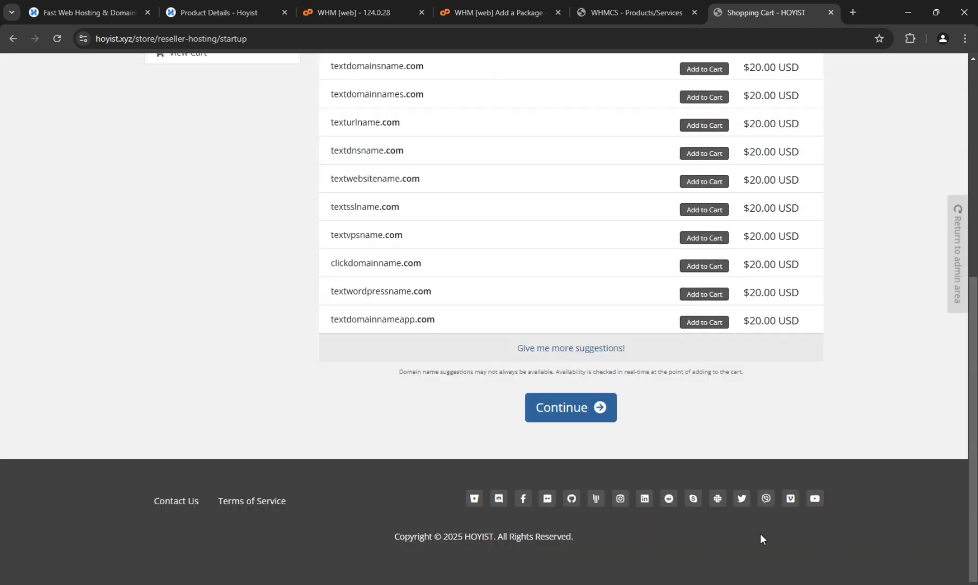
pyautogui.click(556, 416)
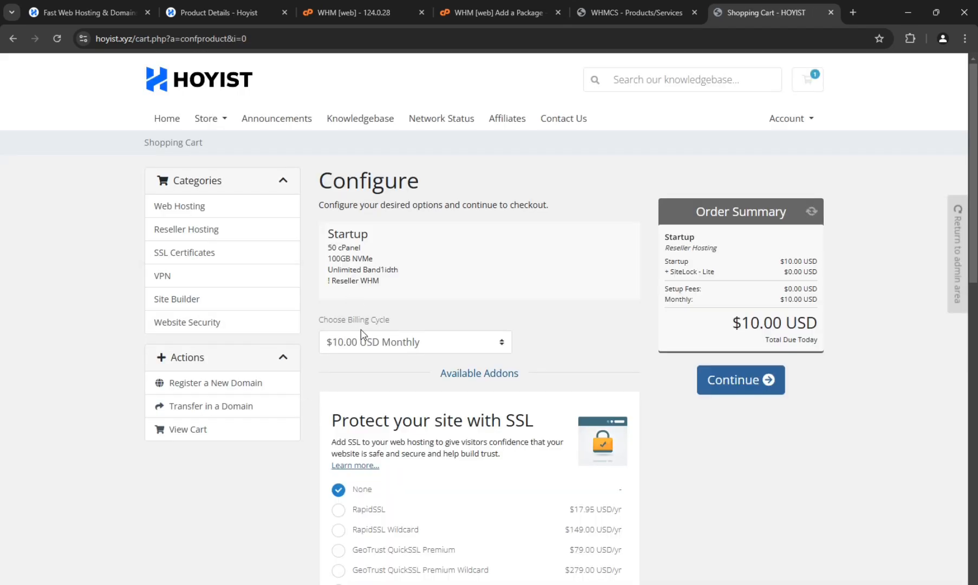
# - Choose the $10.00 USD monthly billing cycle for the Startup plan and continue to the domain configuration
pyautogui.click(371, 346)
pyautogui.click(374, 362)
pyautogui.click(745, 389)
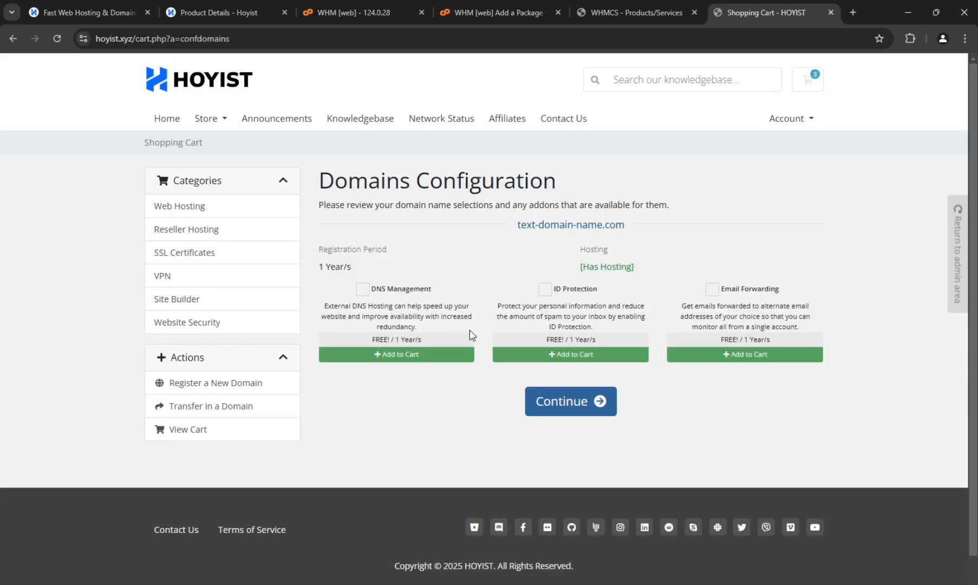
# - Add free DNS management, ID protection and email forwarding to the domain, and proceed through the cart to checkout
pyautogui.click(461, 320)
pyautogui.click(565, 310)
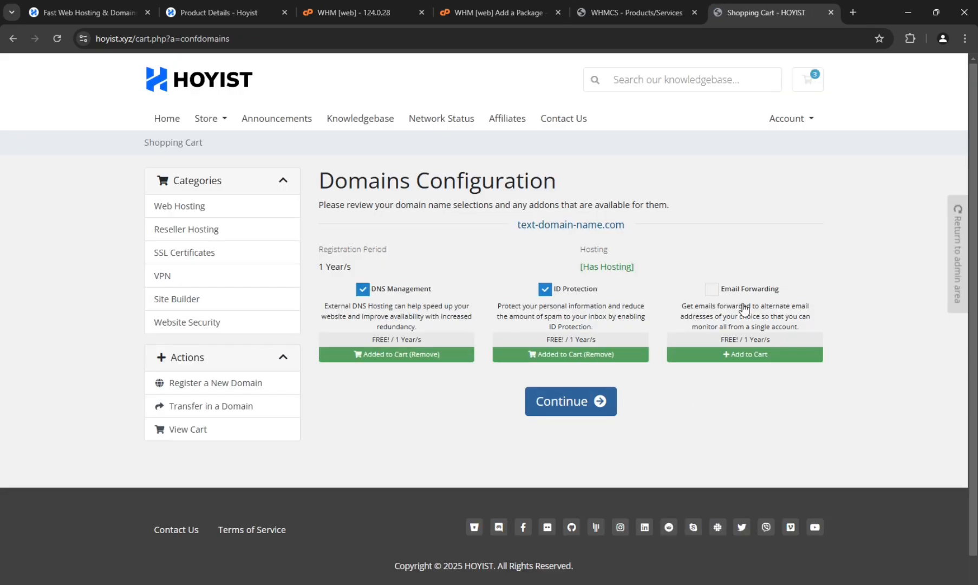
pyautogui.click(744, 310)
pyautogui.click(581, 401)
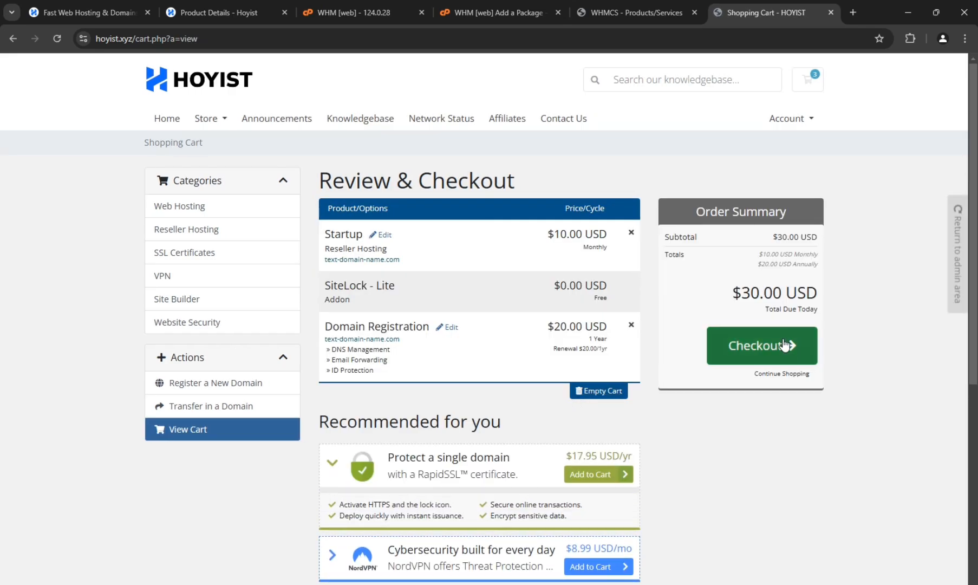
pyautogui.click(776, 345)
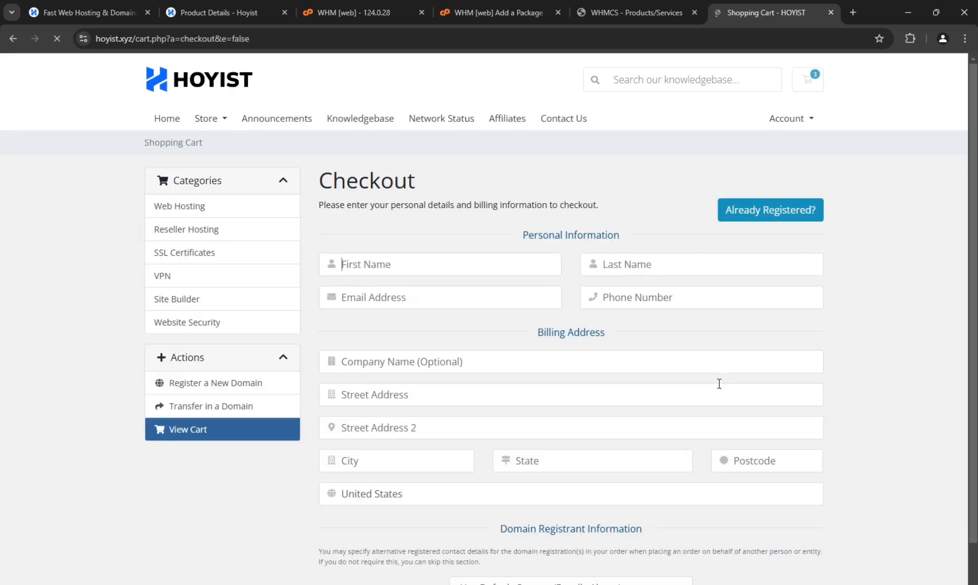
# - Review the checkout page's personal information, billing address, domain registrant and account security sections
pyautogui.scroll(-1, 718, 383)
pyautogui.moveTo(454, 127); pyautogui.dragTo(296, 116)
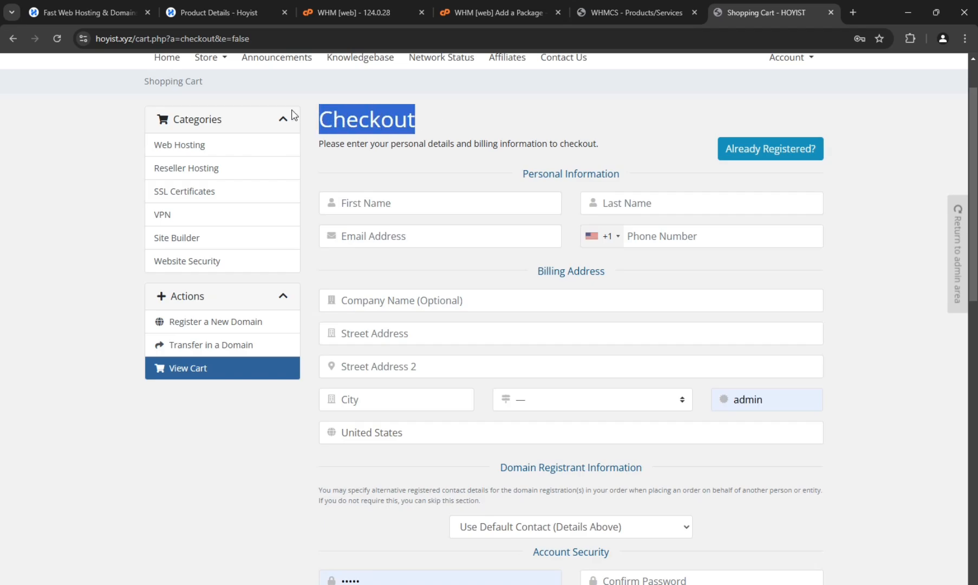
pyautogui.scroll(-3, 326, 368)
pyautogui.scroll(5, 313, 369)
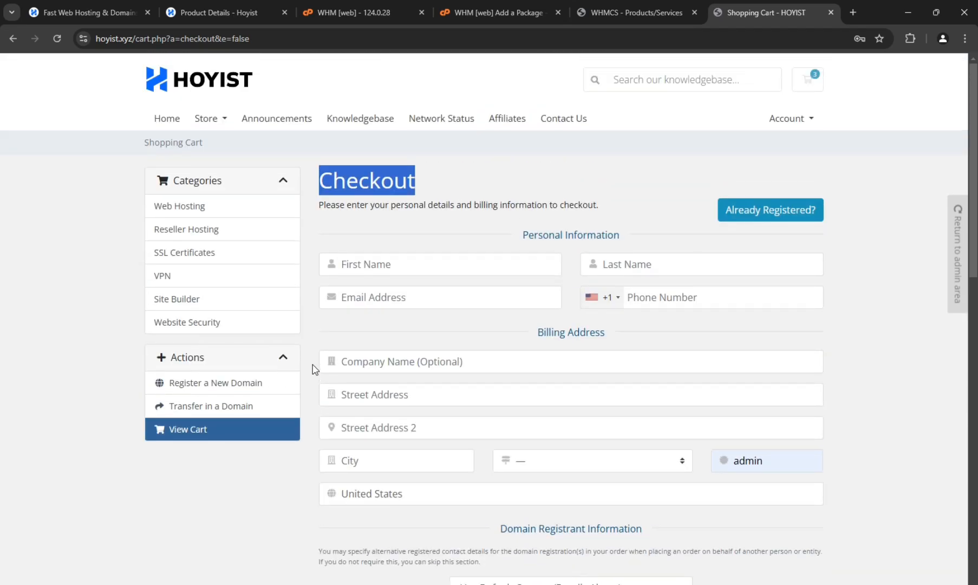
# - Switch between the WHMCS product and WHM, and examine the WHMreseller settings and maximum cPanel accounts of the package being added
pyautogui.click(615, 21)
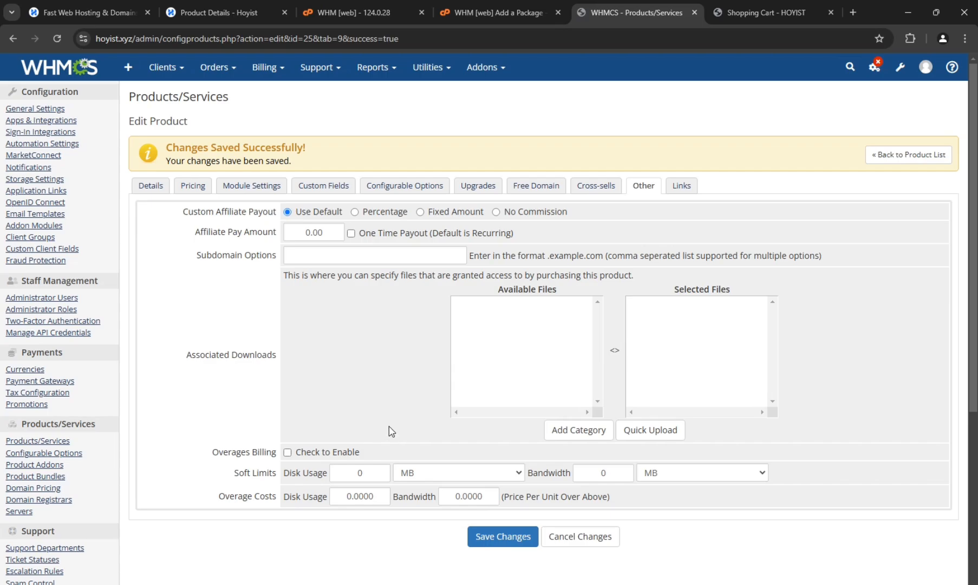
pyautogui.click(336, 13)
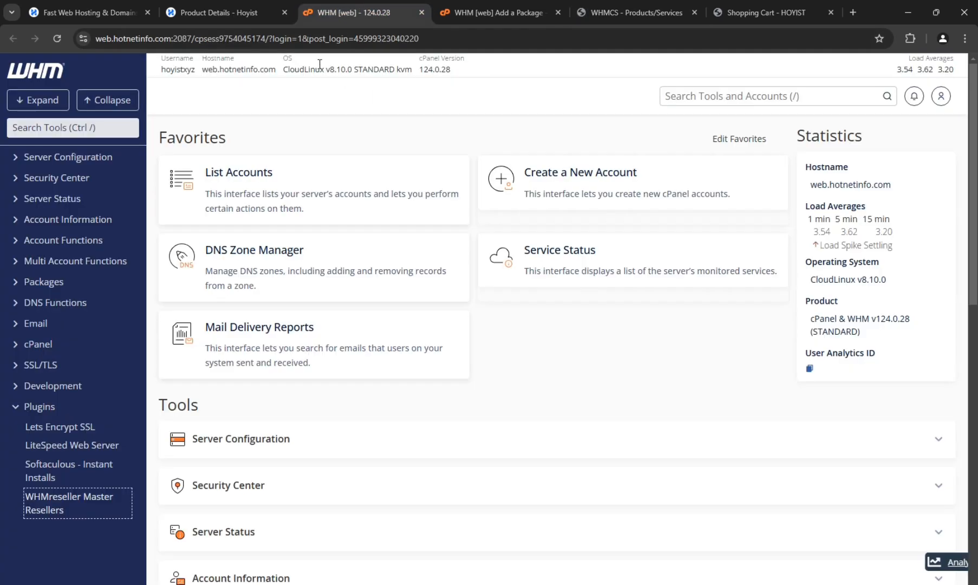
pyautogui.click(584, 7)
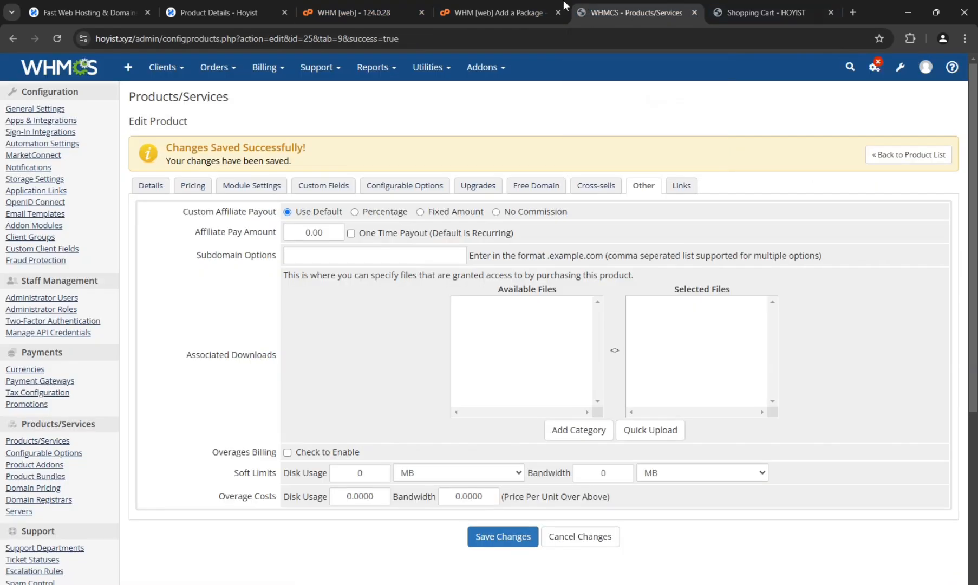
pyautogui.click(399, 7)
pyautogui.click(471, 3)
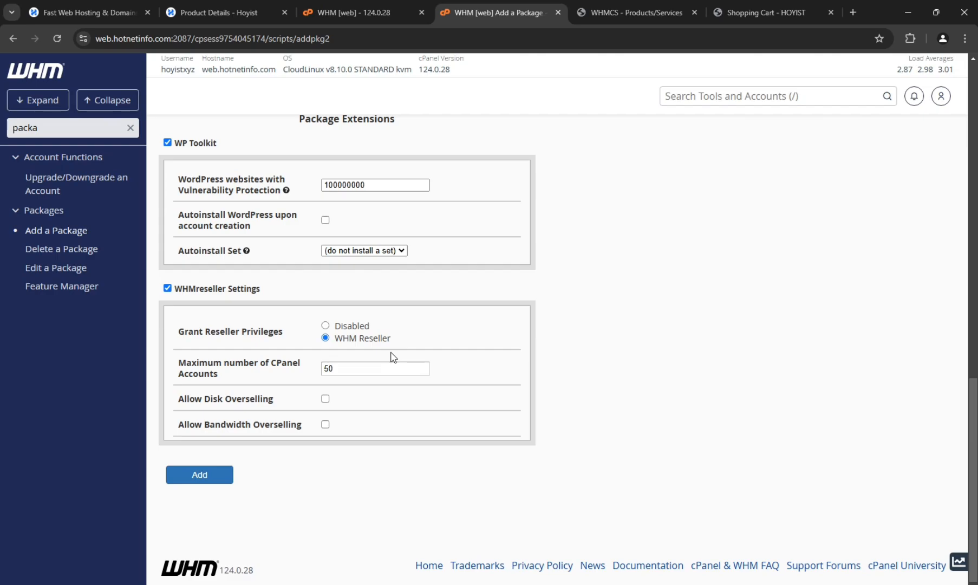
pyautogui.click(628, 11)
pyautogui.click(495, 4)
pyautogui.moveTo(336, 370); pyautogui.dragTo(319, 373)
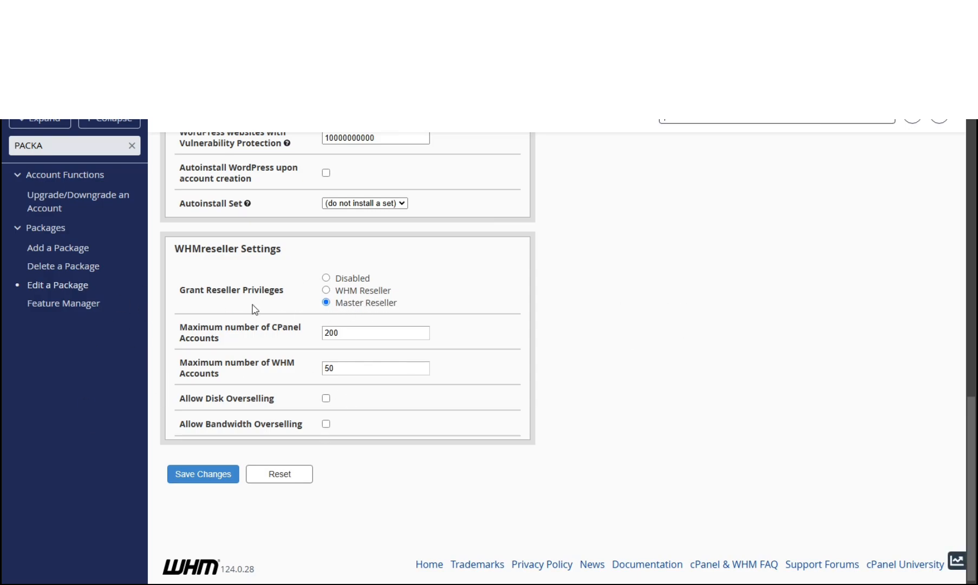
# - Compare the WHM Reseller and Master Reseller privileges in the edited package's WHMreseller settings, and examine the maximum number of WHM accounts option
pyautogui.click(327, 291)
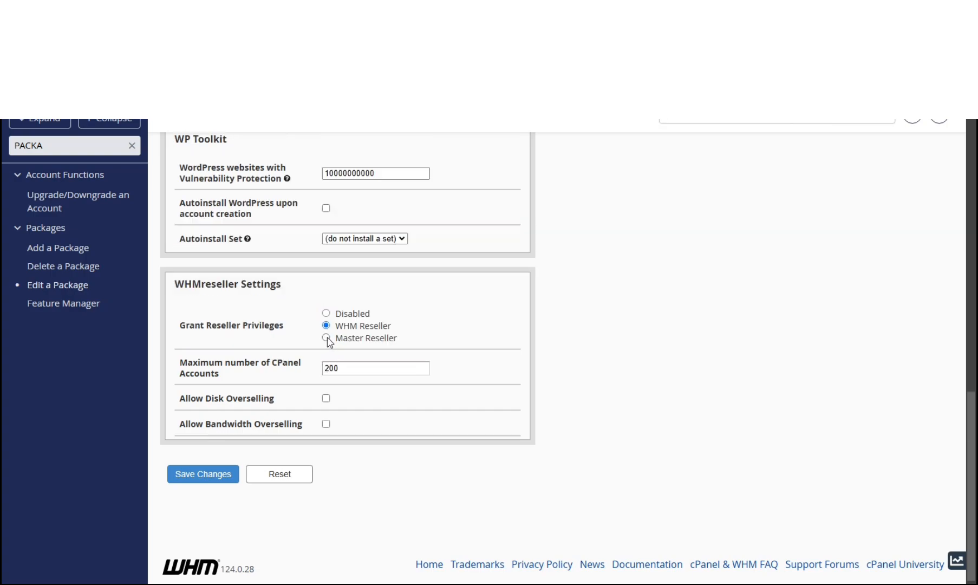
pyautogui.click(327, 339)
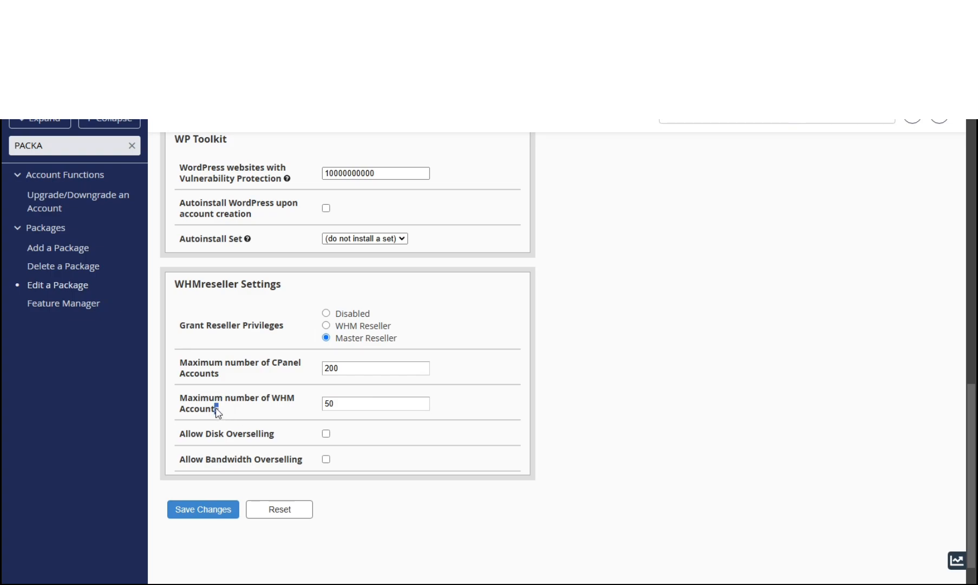
pyautogui.moveTo(219, 410); pyautogui.dragTo(175, 398)
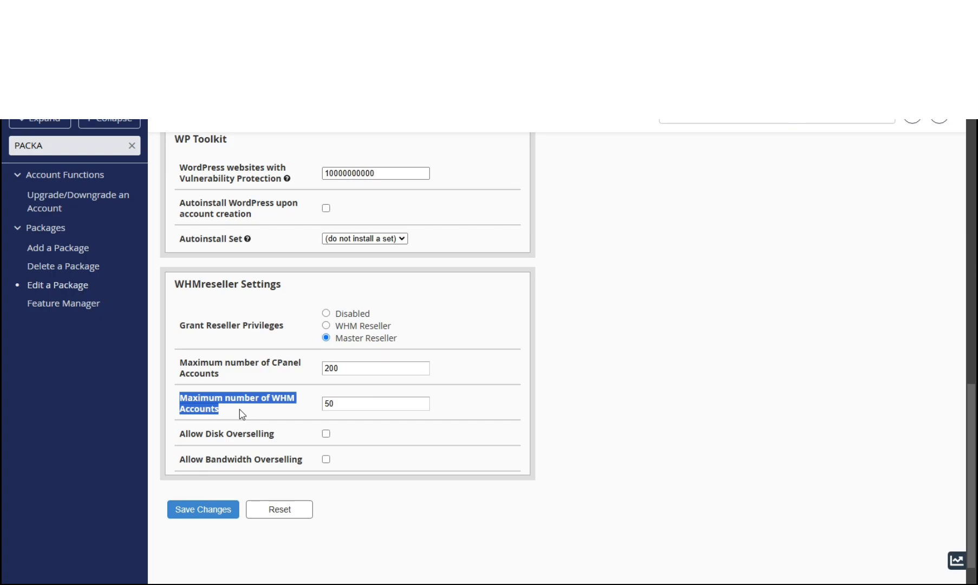
pyautogui.click(376, 403)
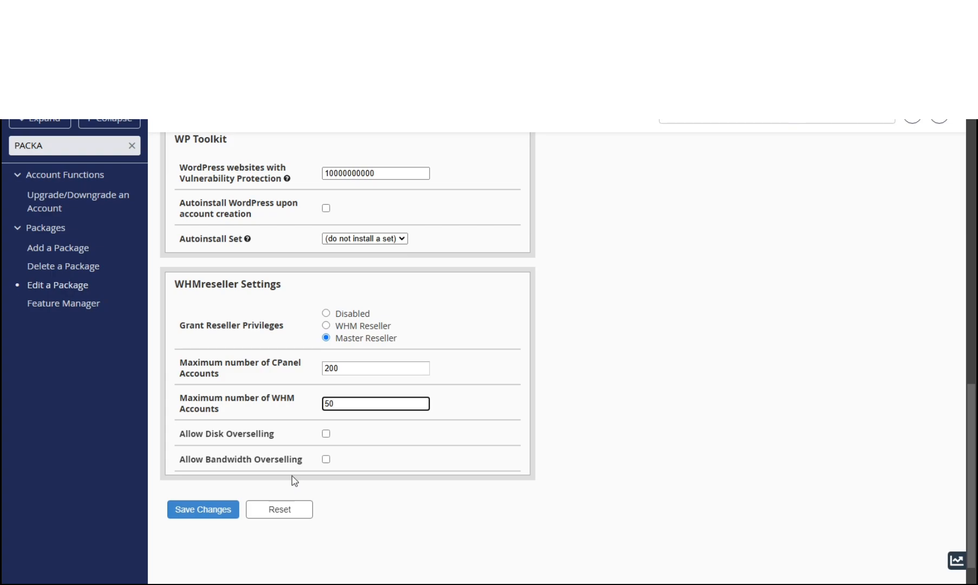
pyautogui.click(383, 533)
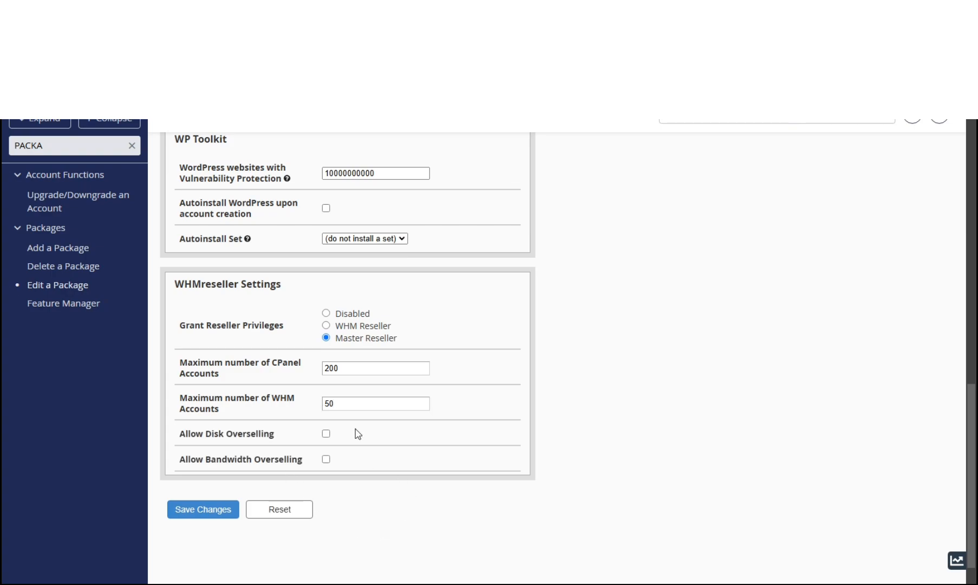